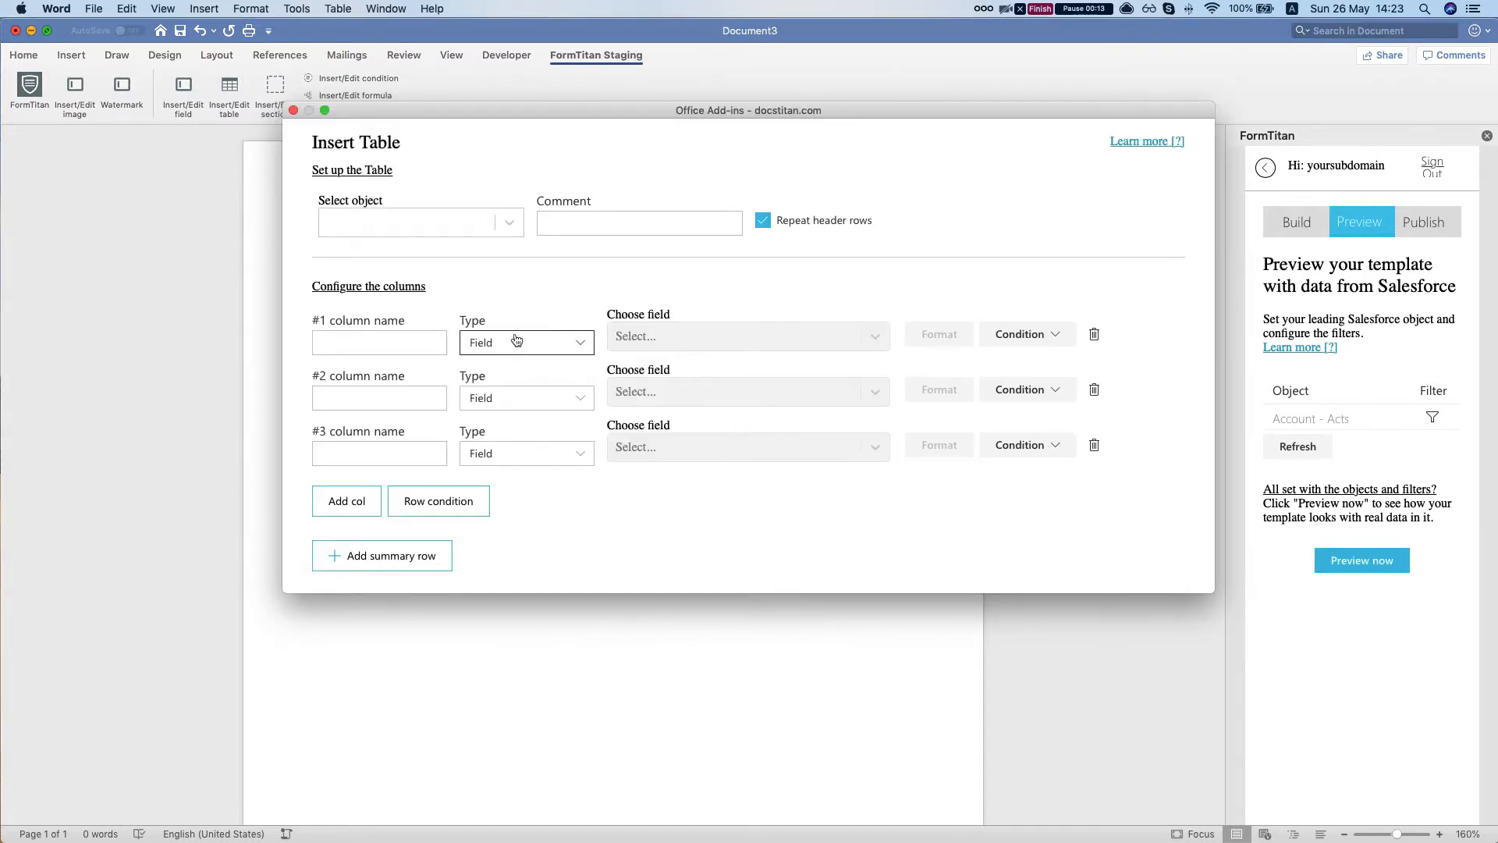
Step: Set the table's source object to Opportunity Product
left_click(418, 226)
type("opportuni")
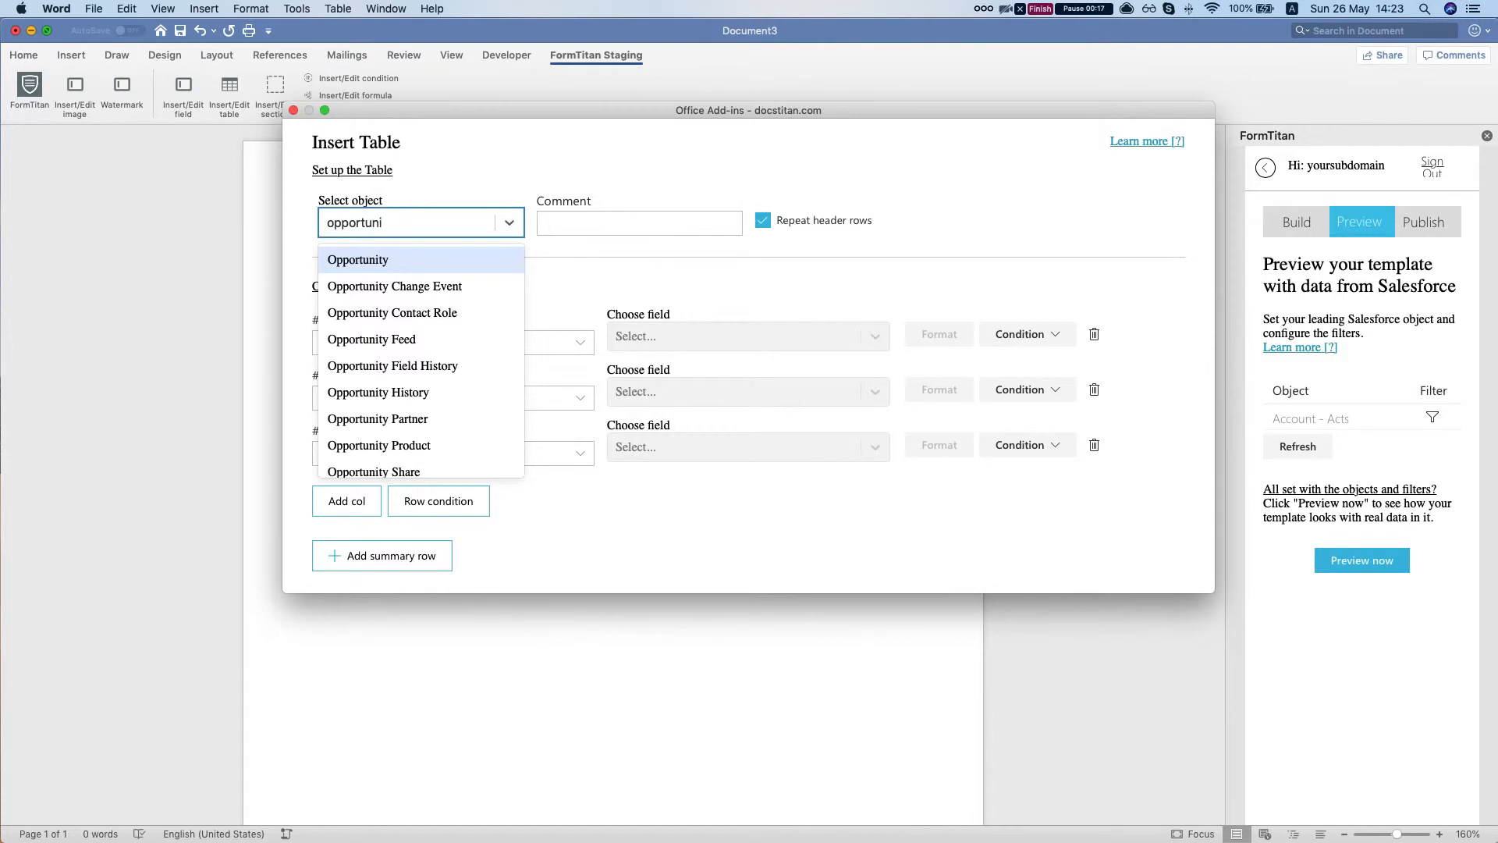
key("Down")
key("Down")
key("Down")
key("Down")
key("Down")
key("Down")
key("Down")
key("Tab")
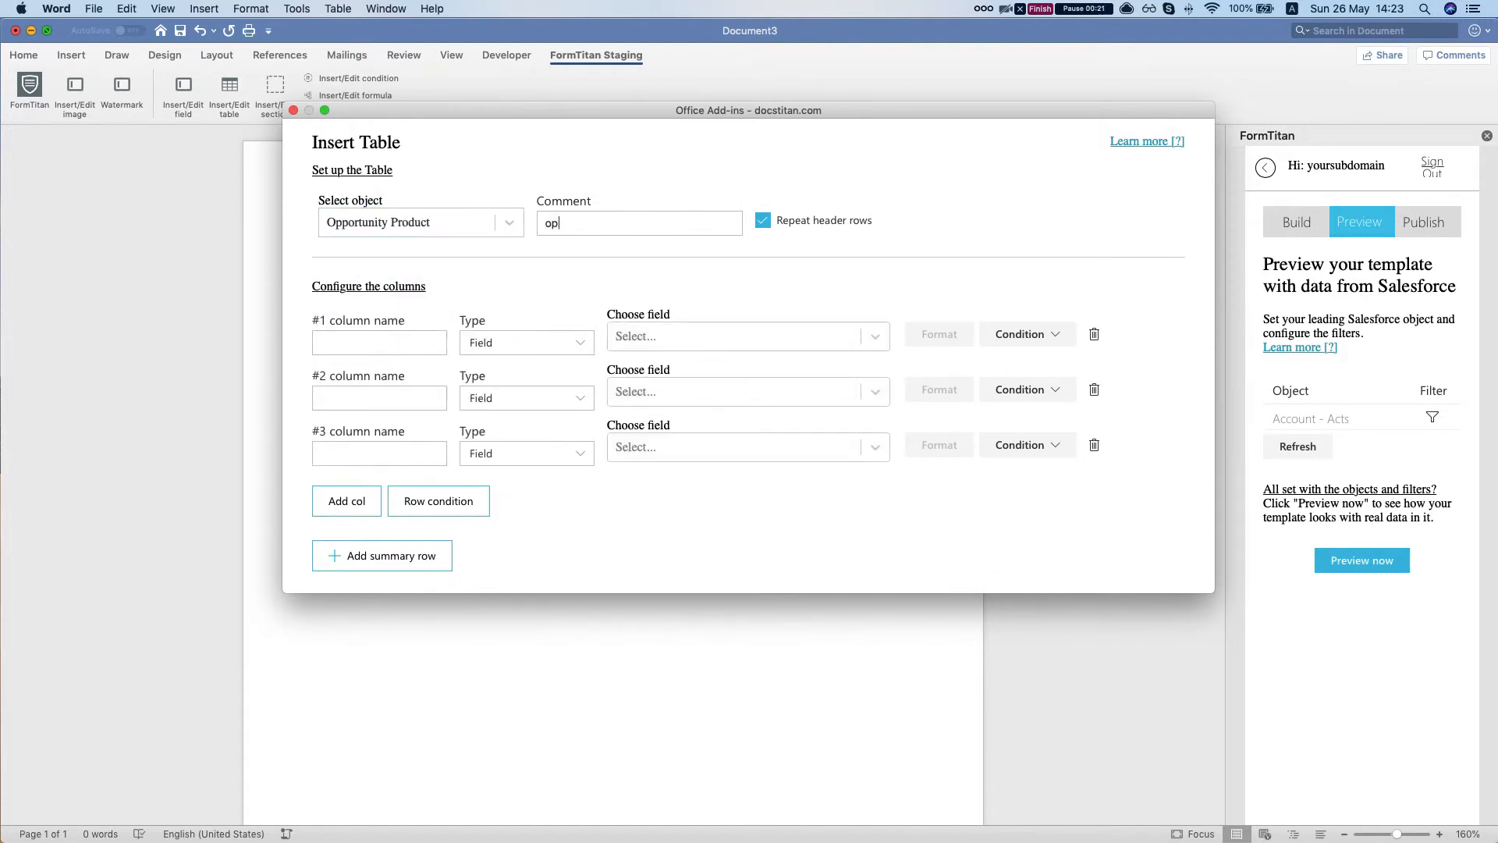
Step: Enter oplis as the table's comment
left_click(687, 278)
scroll(565, 305, "down", 2)
double_click(558, 148)
type("op")
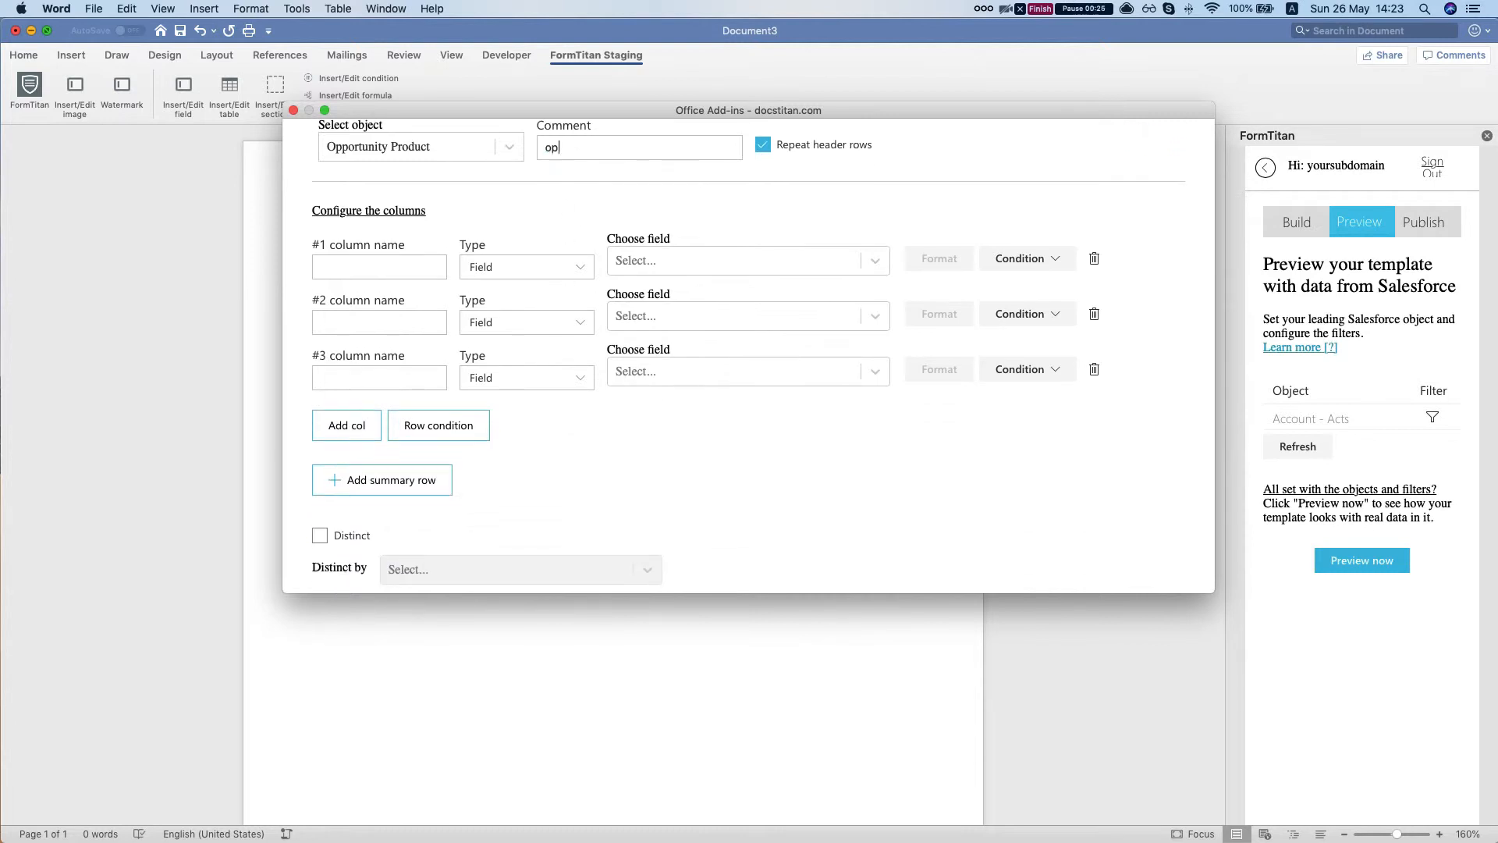
type("lis")
Step: Name the three table columns Prod Name, Quantity and Price
left_click(408, 266)
key("Tab")
left_click(415, 315)
type("A")
key("Tab")
left_click(401, 378)
Step: Map the Prod Name column to the Product ID field
scroll(669, 471, "up", 2)
left_click(706, 310)
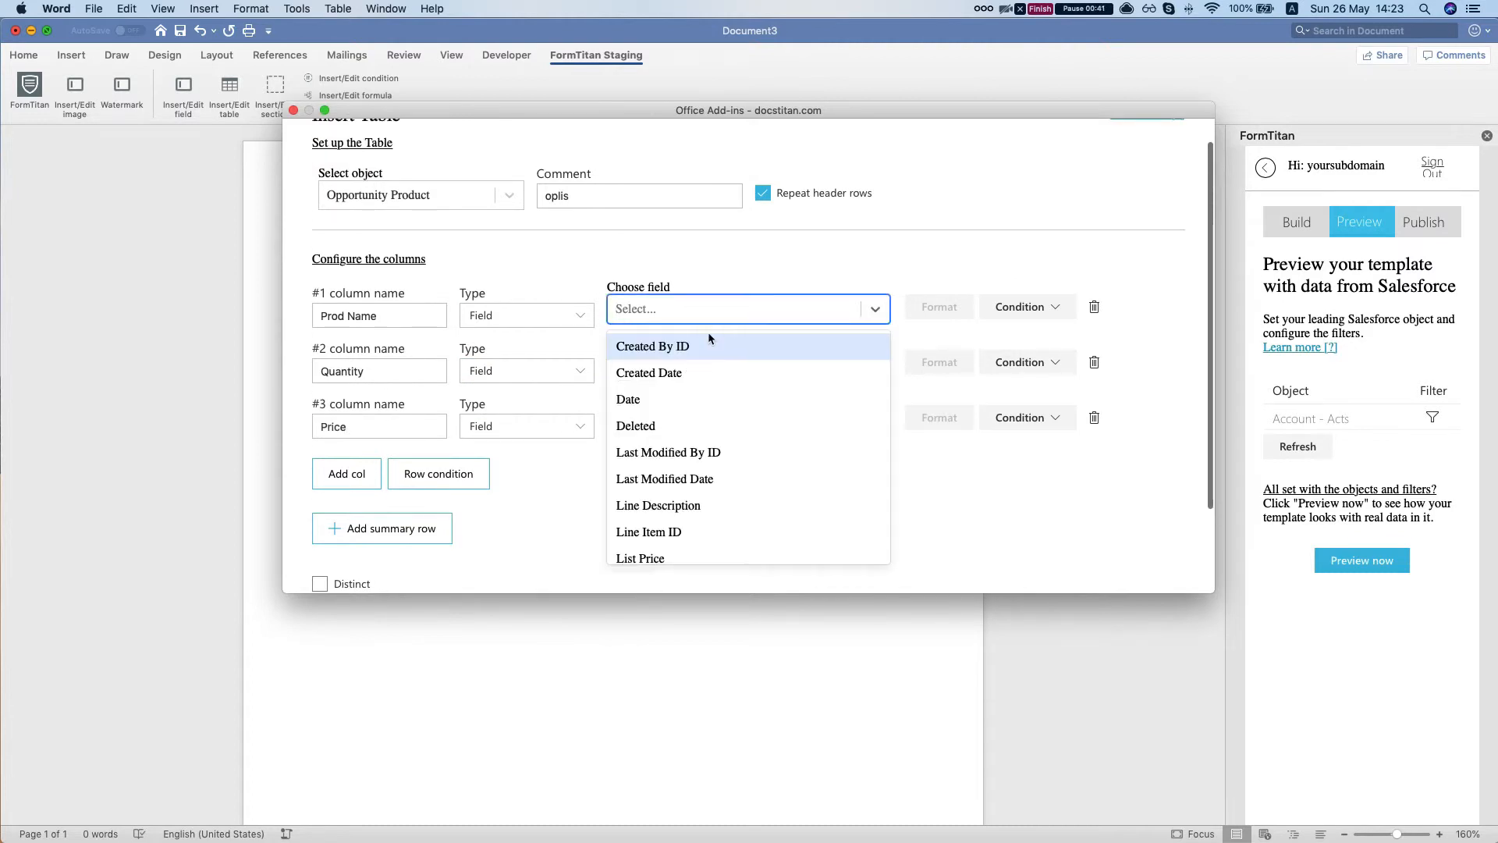
type("prod")
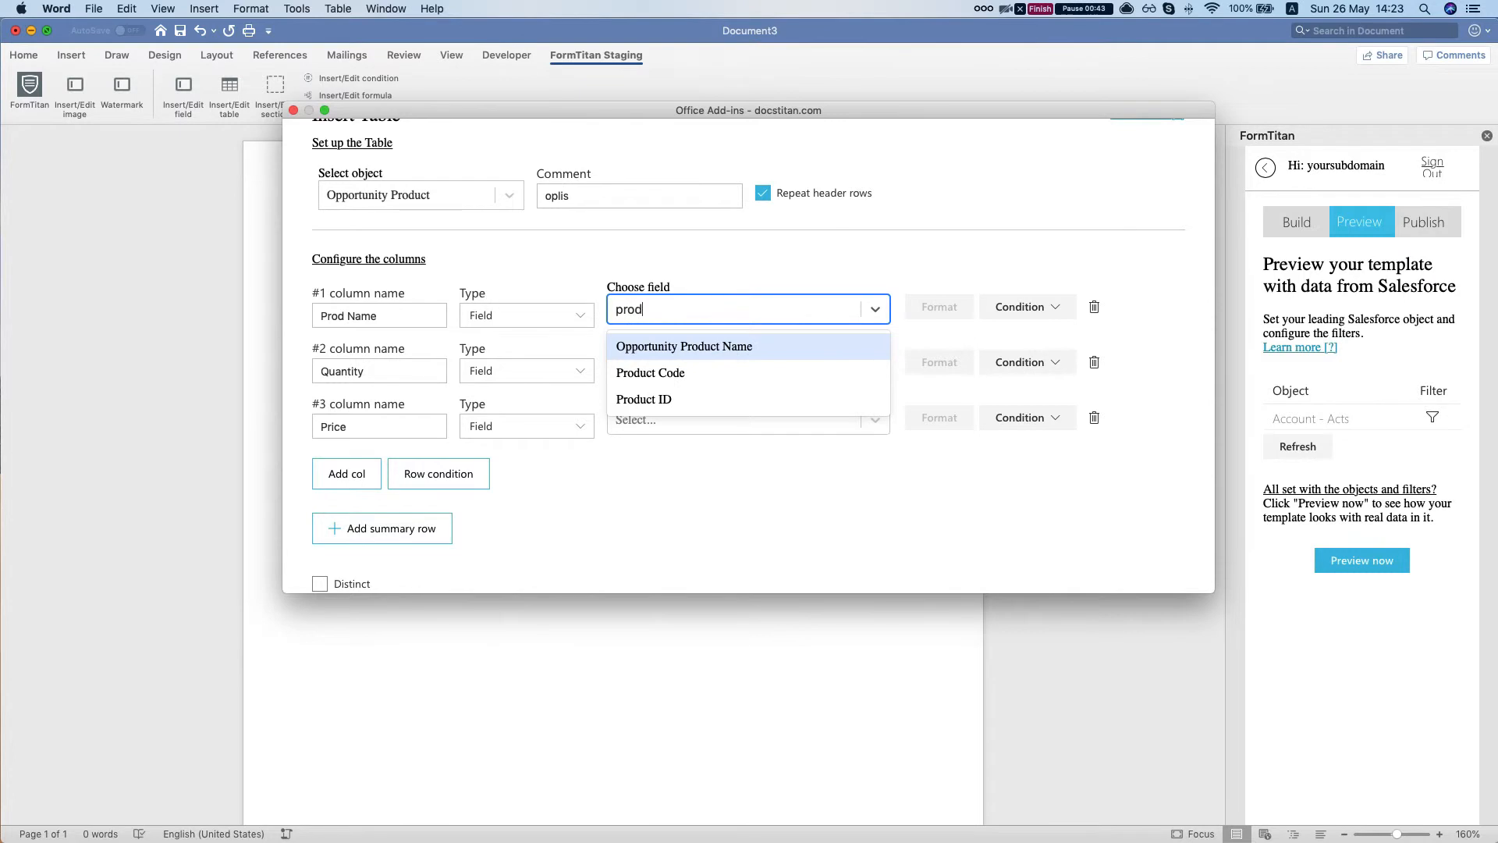
key("Up")
key("Up")
key("Down")
key("Up")
key("Down")
key("Return")
Step: Set Product Name as the reference field for the Product ID column and save it
left_click(805, 344)
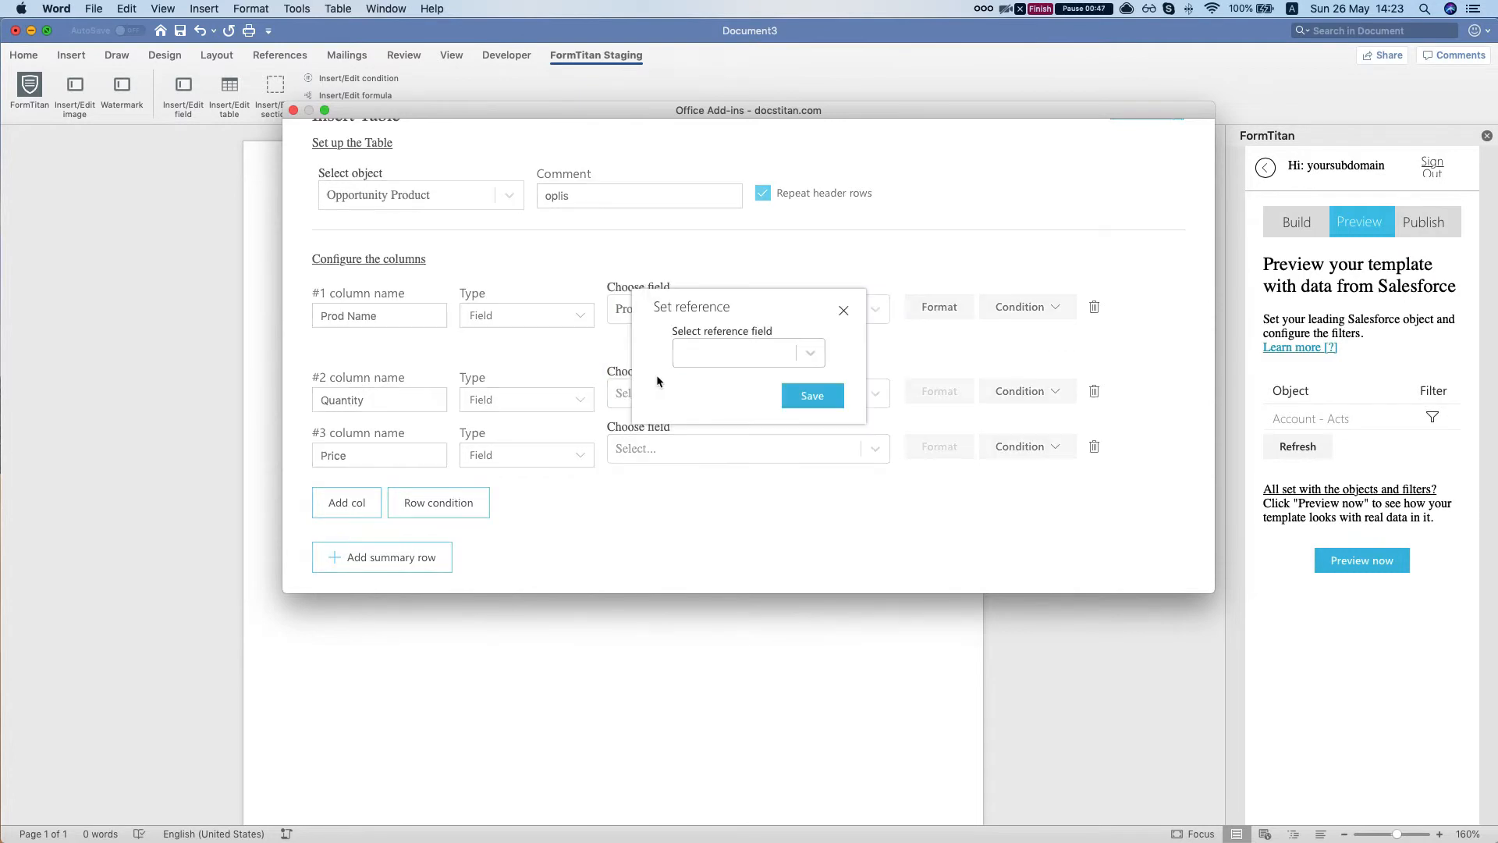
left_click(716, 350)
type("name")
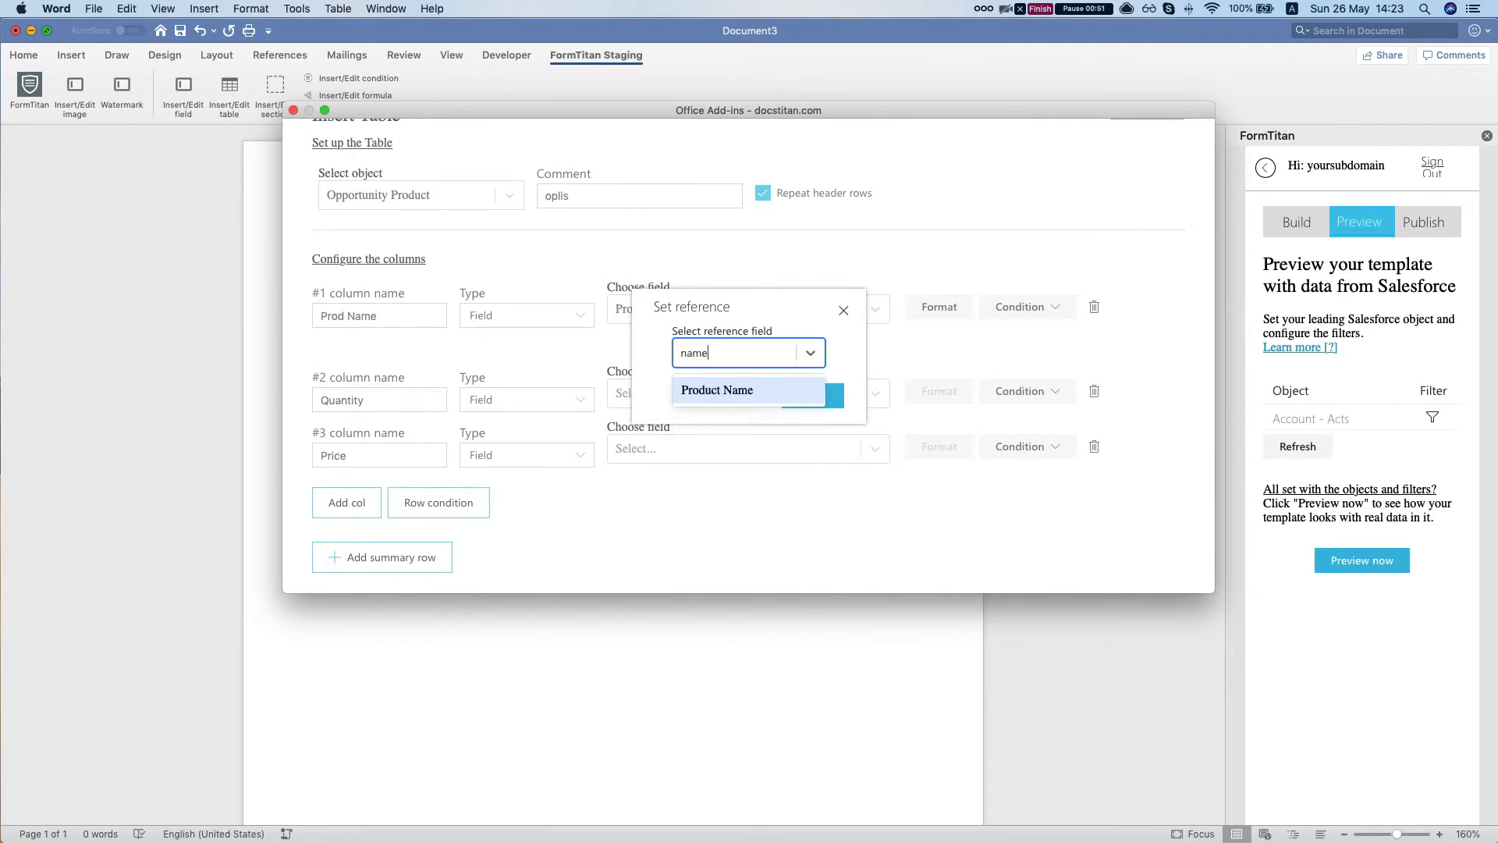
key("Return")
left_click(809, 403)
Step: Map the Quantity column to the Quantity field and the Price column to Total Price
scroll(748, 401, "down", 2)
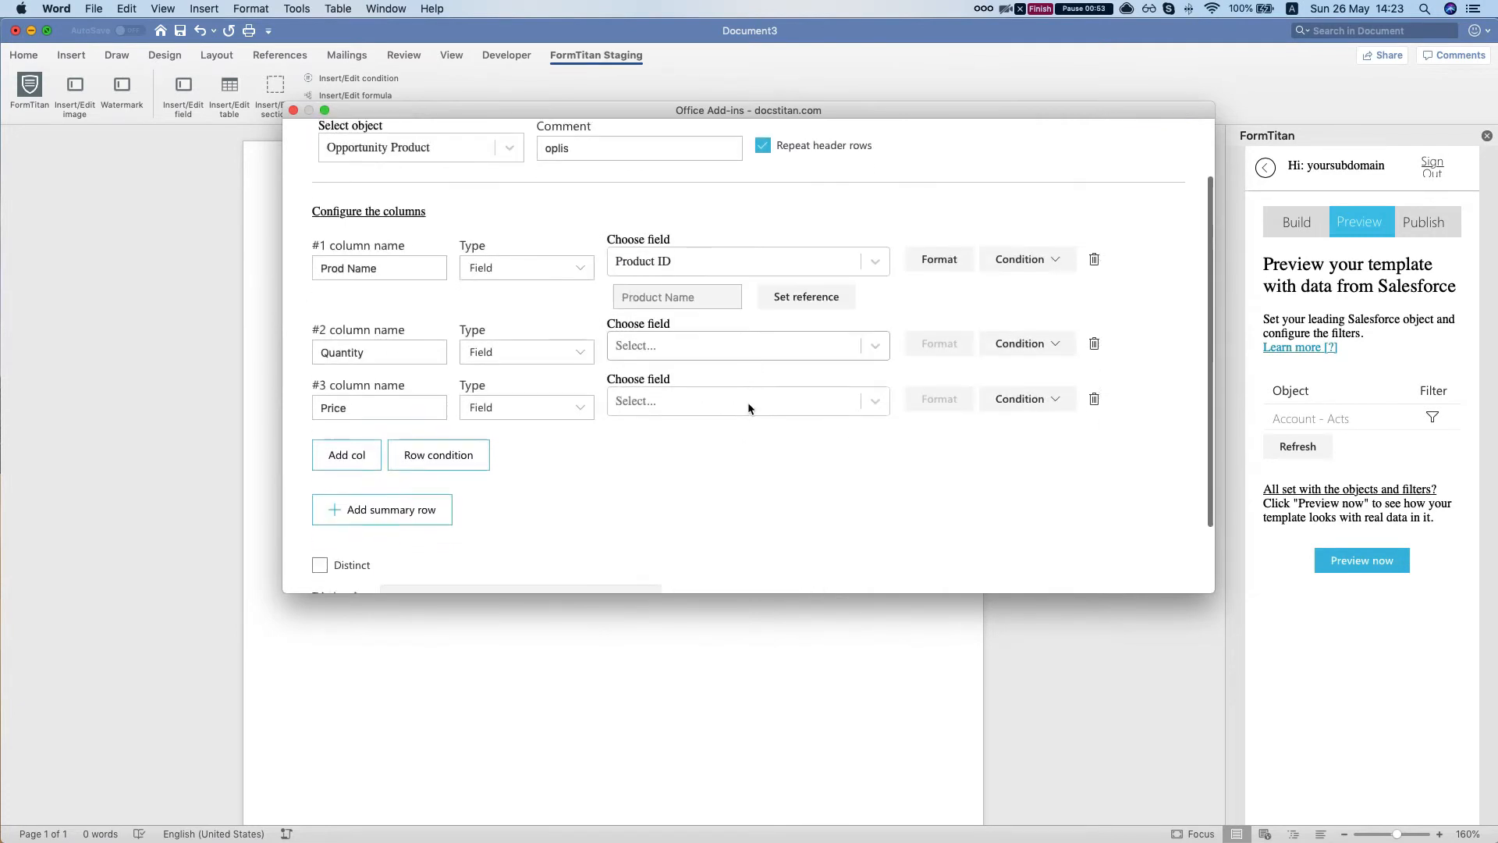
left_click(744, 352)
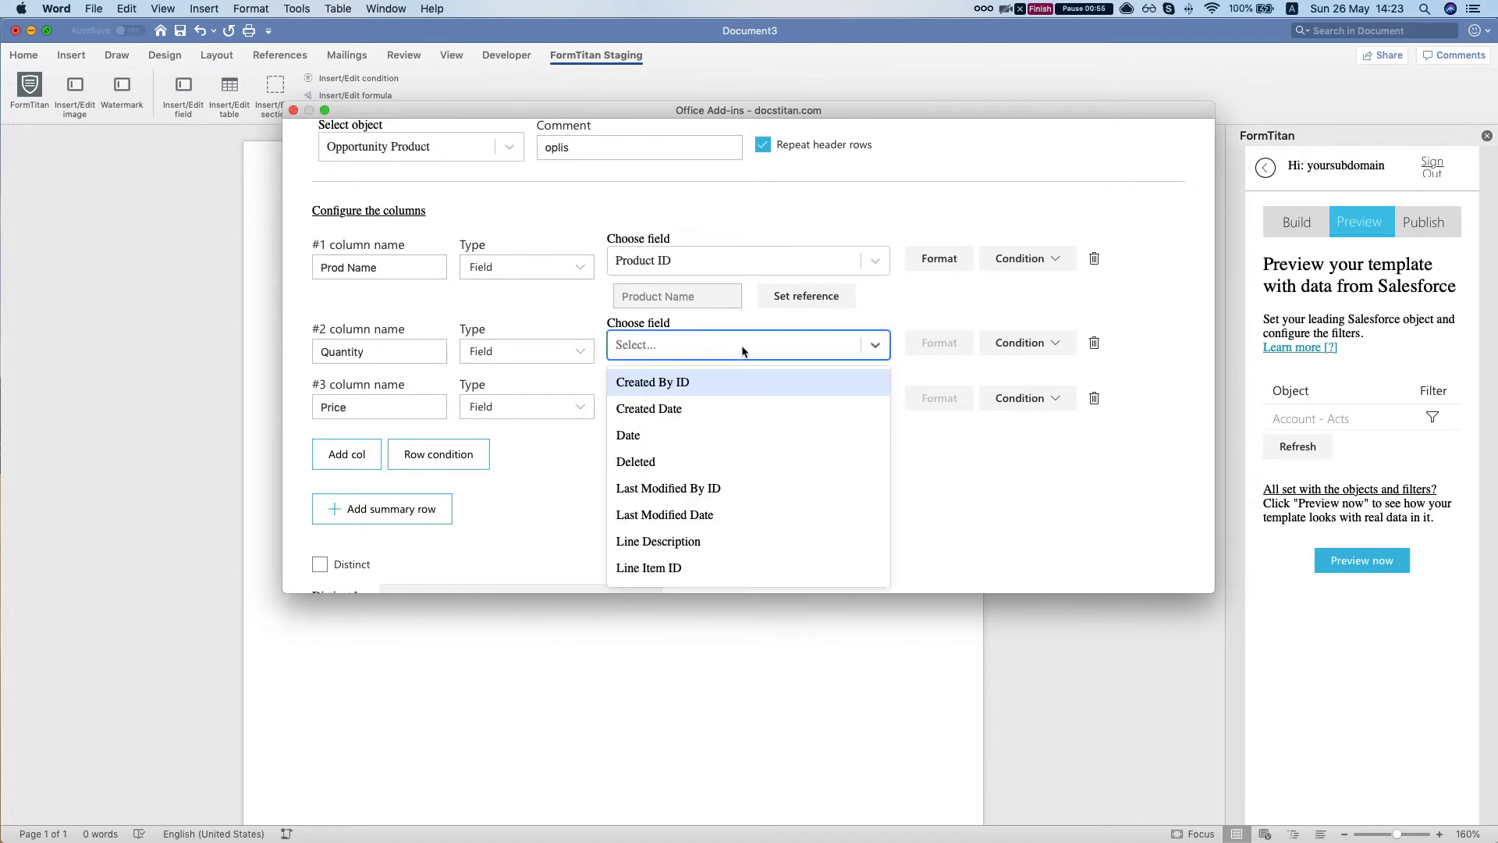
type("qua")
key("Return")
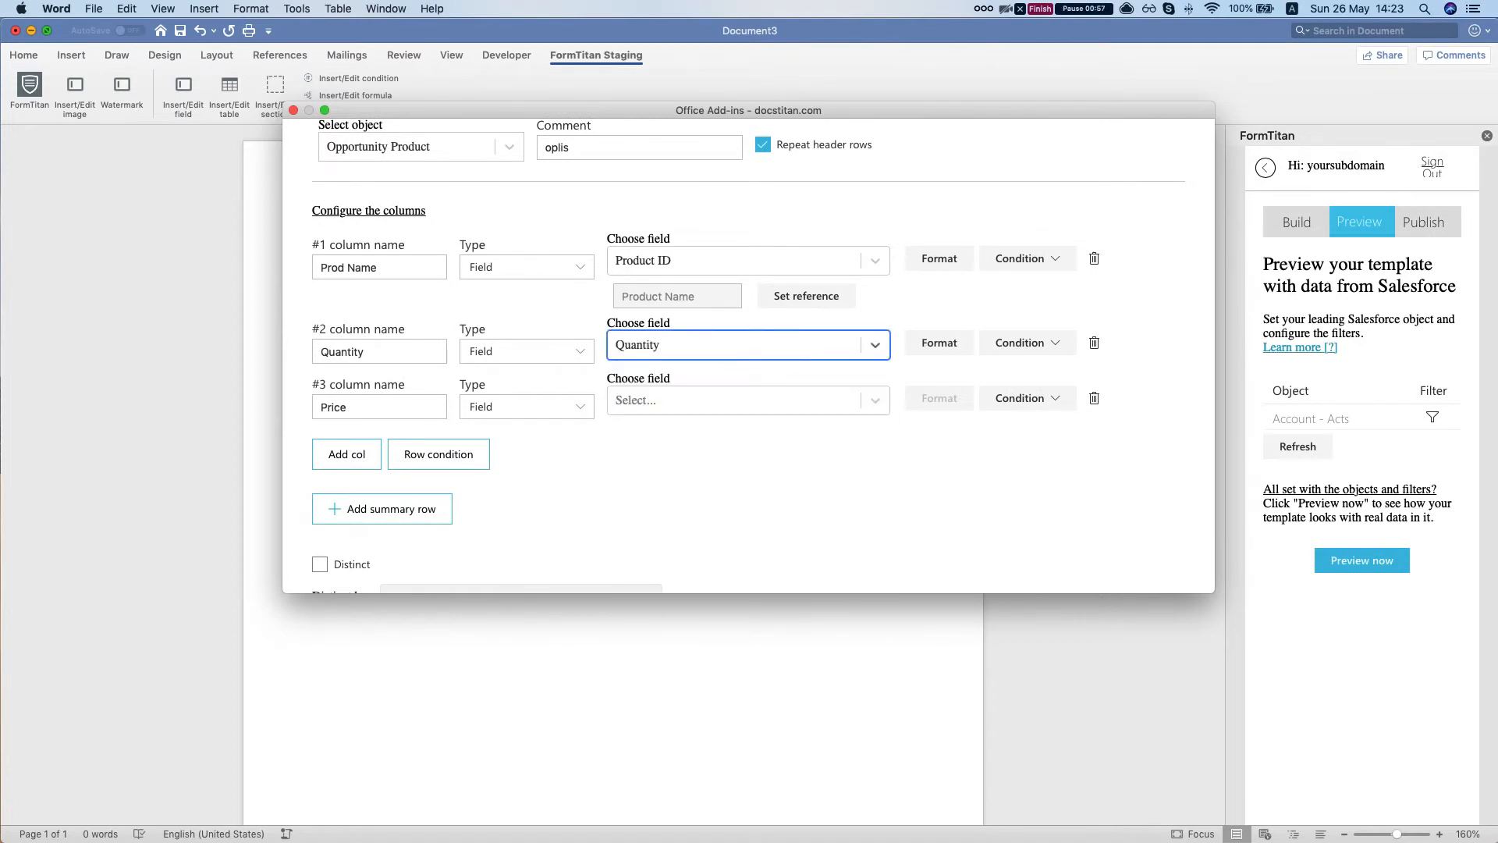
left_click(767, 407)
type("tot")
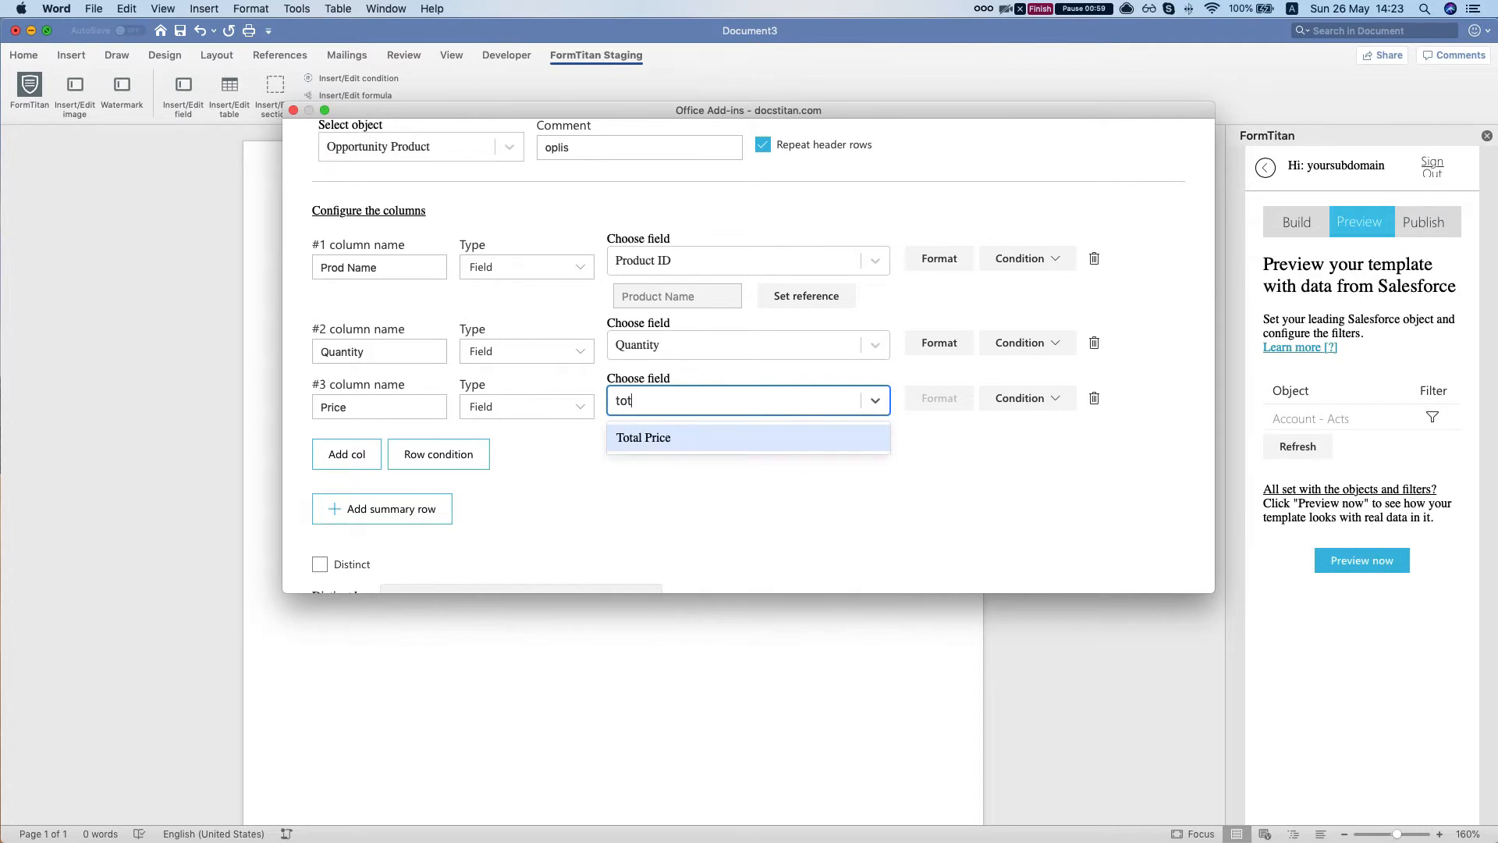
key("Return")
Step: Make the table rows distinct by Product ID and insert the table into the document
scroll(735, 476, "down", 3)
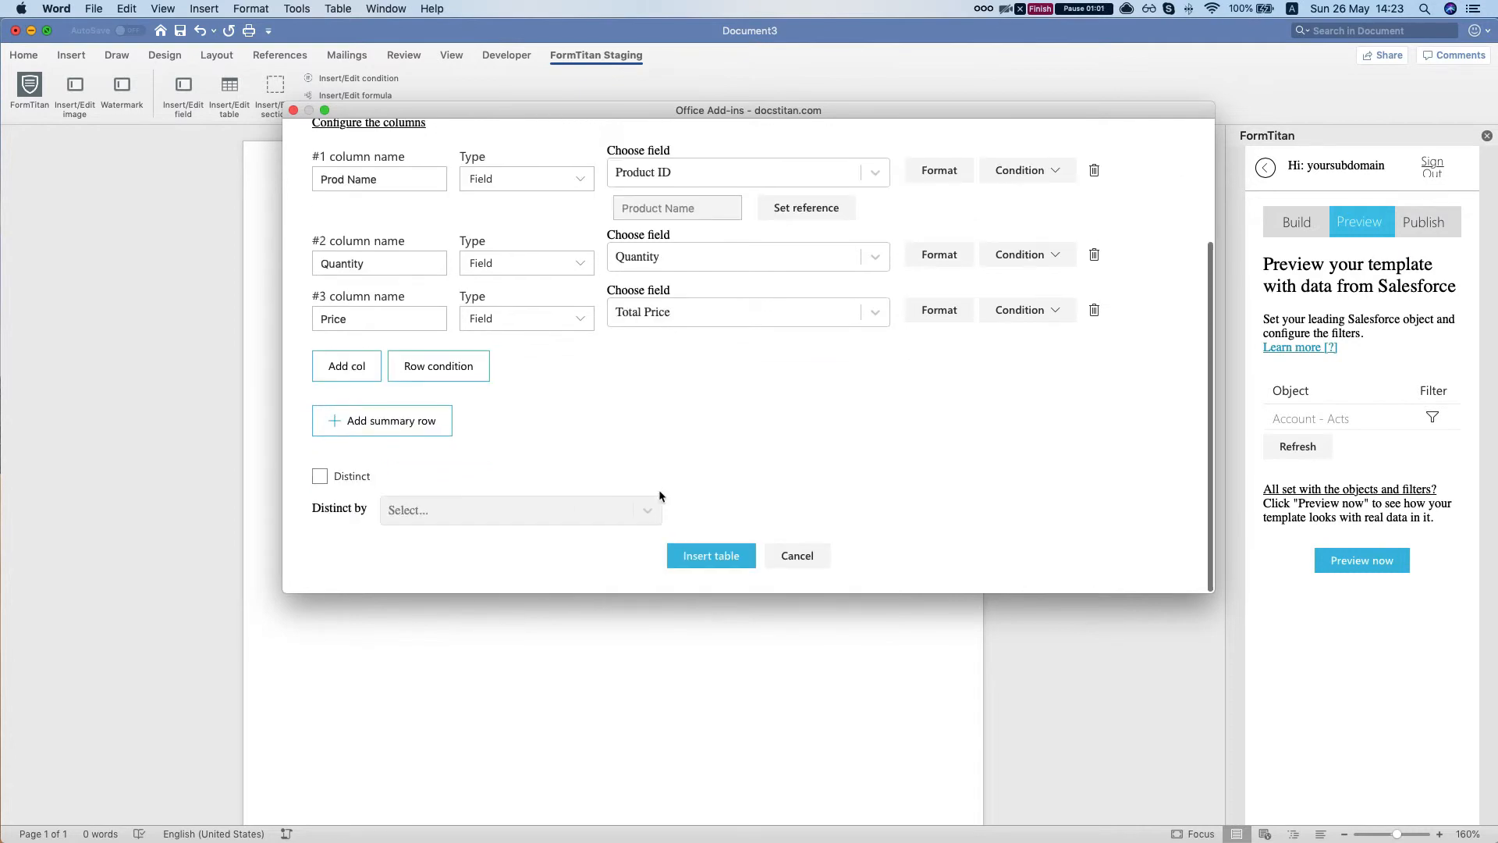
left_click(351, 481)
left_click(518, 509)
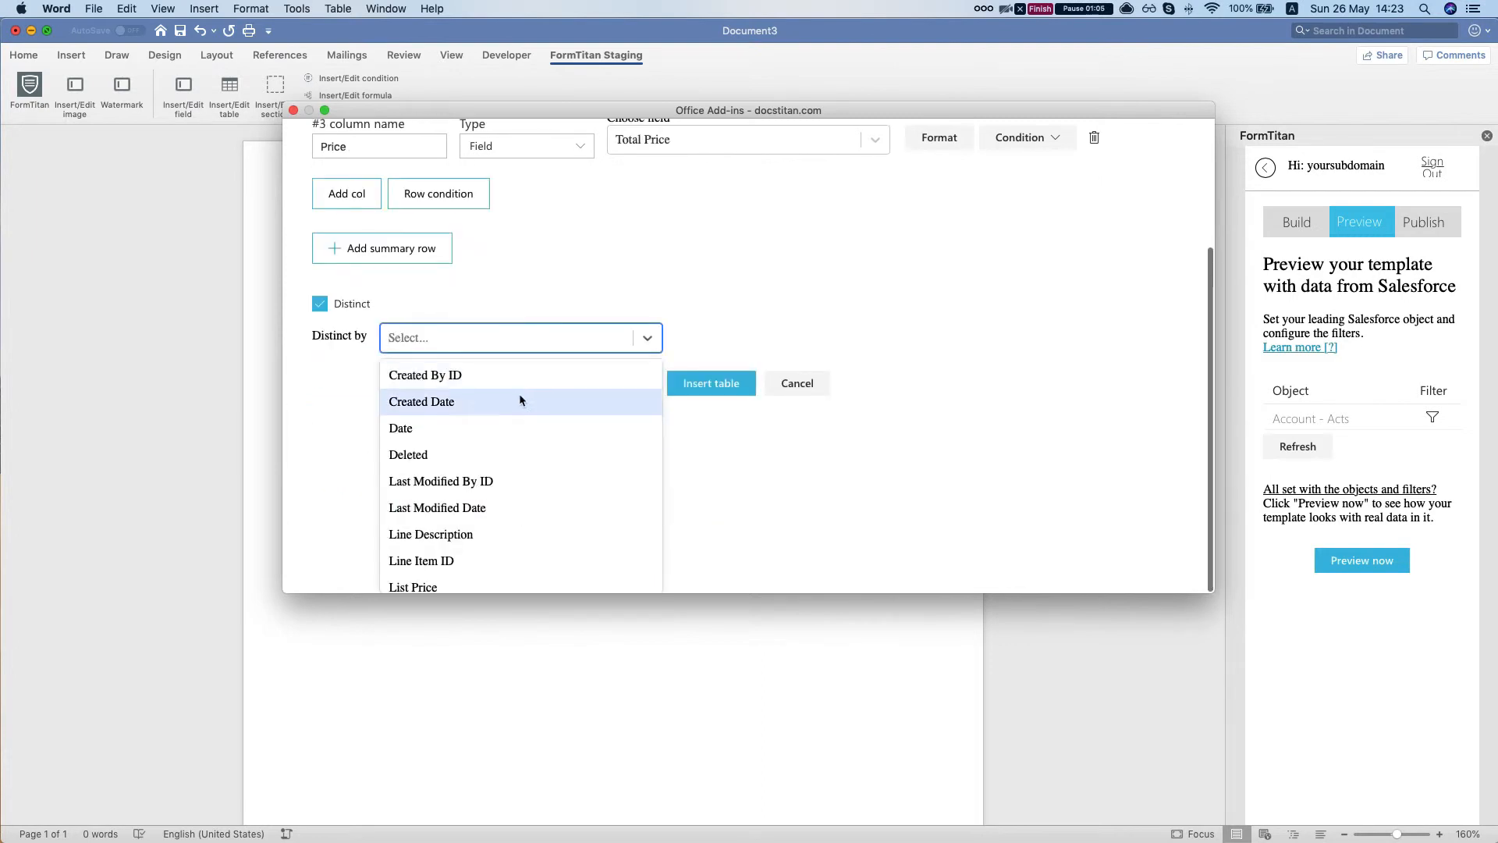
scroll(517, 335, "up", 3)
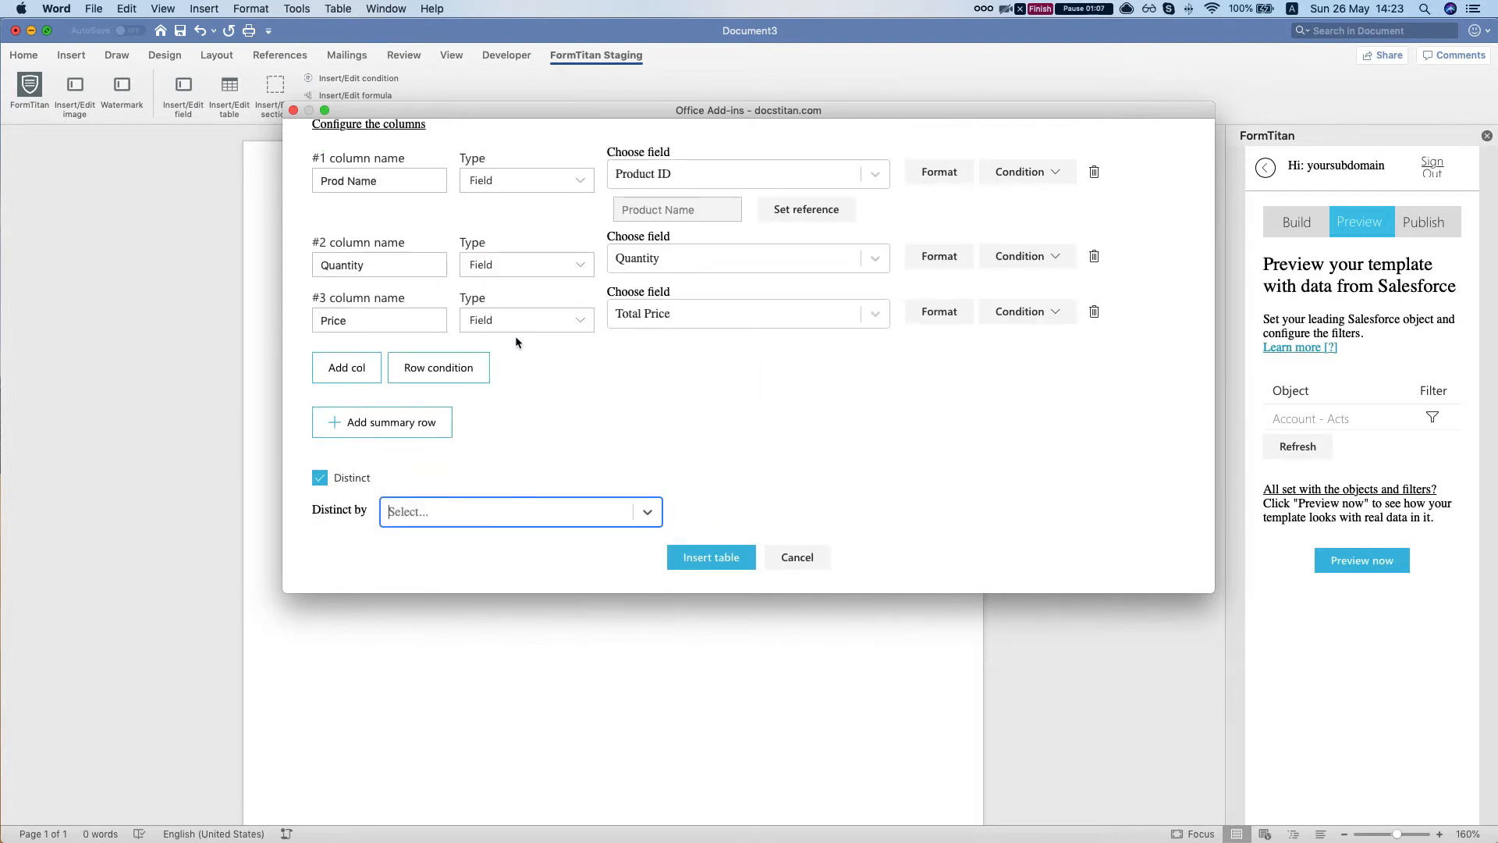
left_click(485, 509)
type("pro")
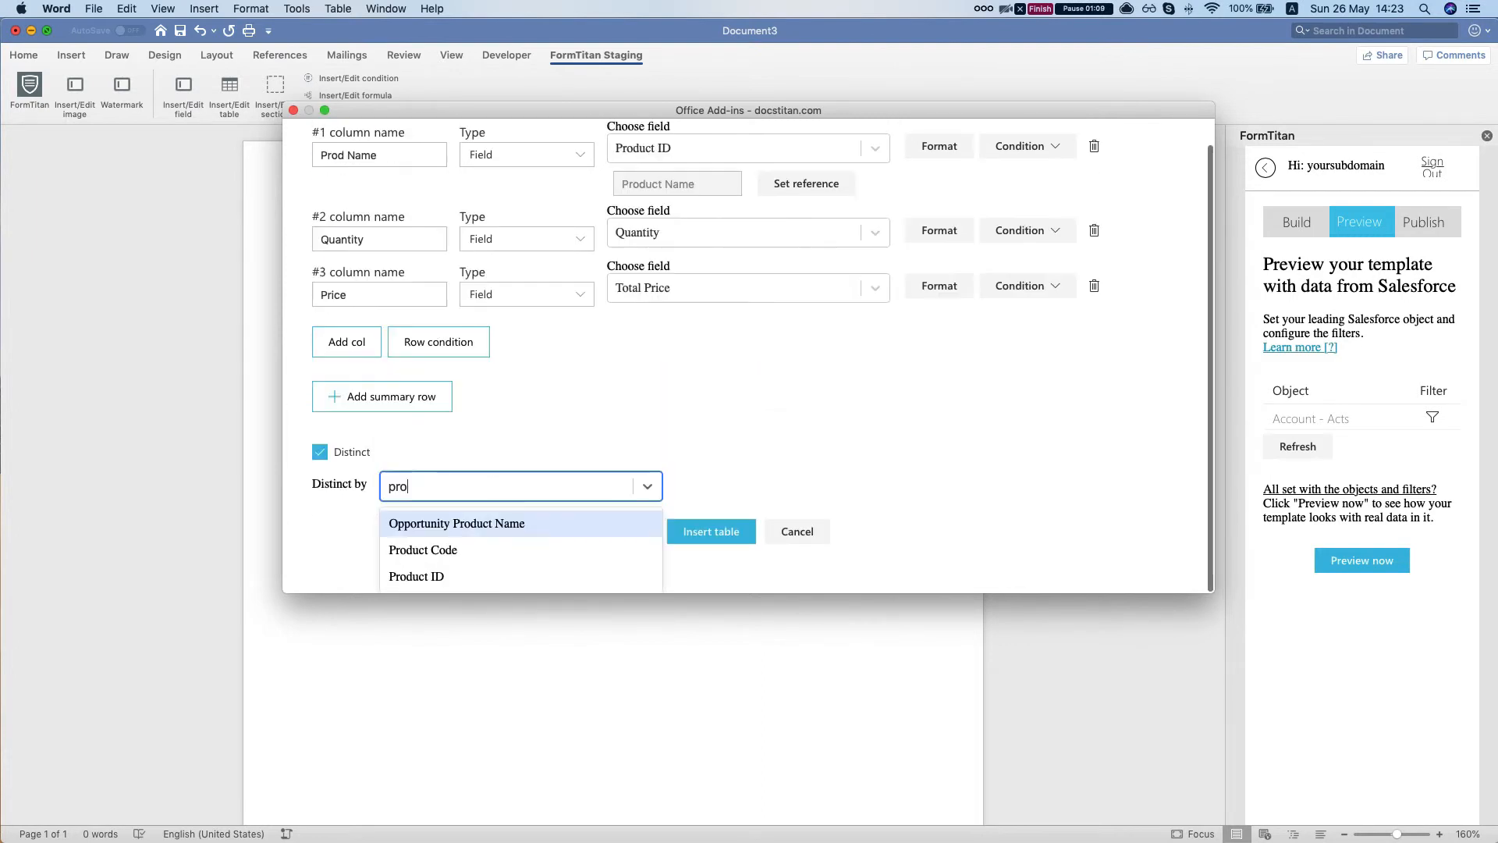
left_click(471, 576)
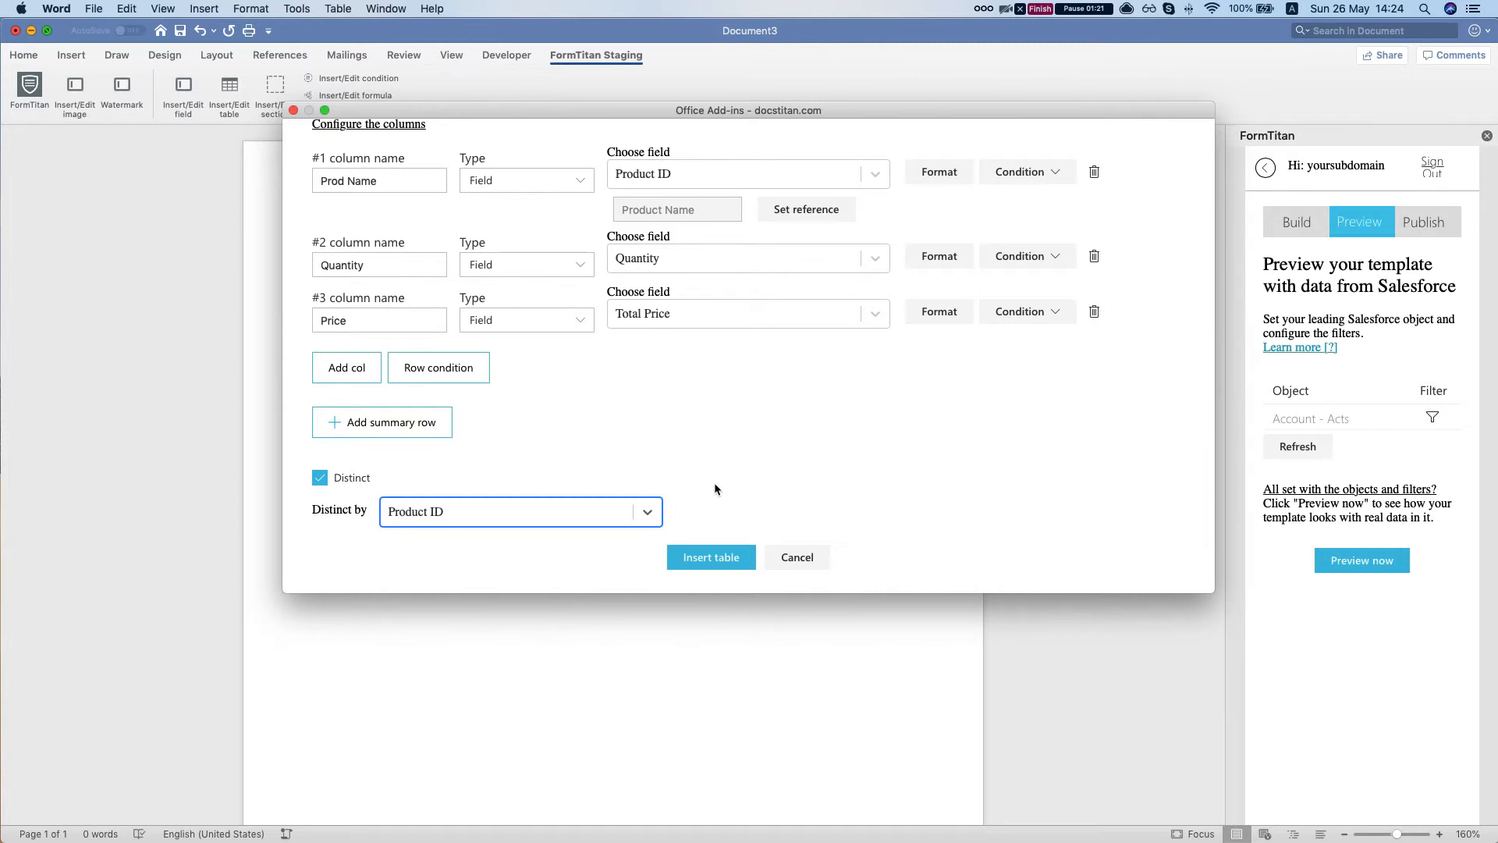
left_click(715, 559)
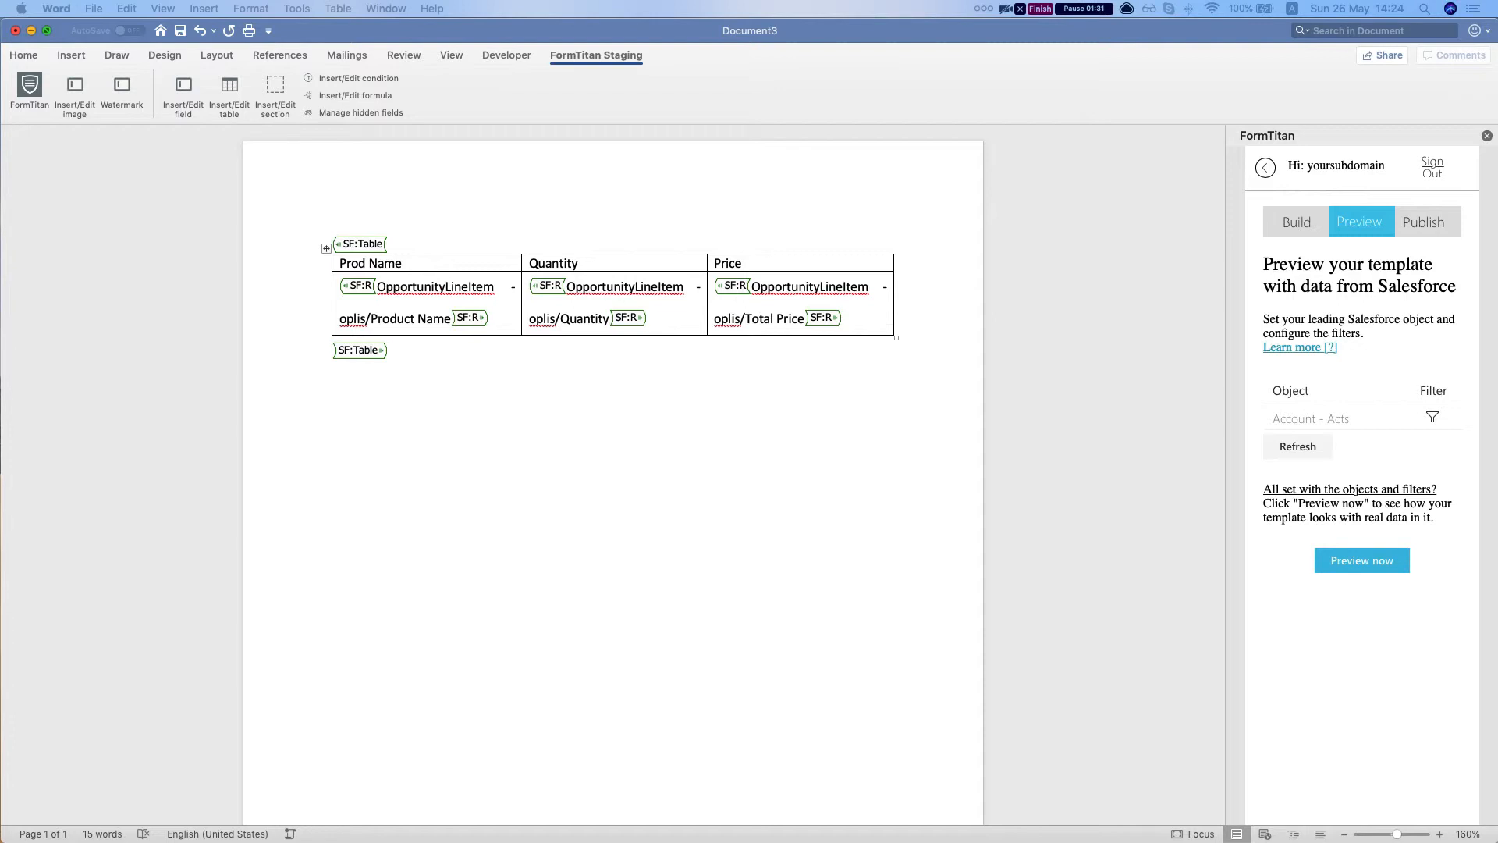
Step: Switch to Salesforce in Chrome and open the Edge SLA opportunity
left_click_drag(1497, 117, 972, 120)
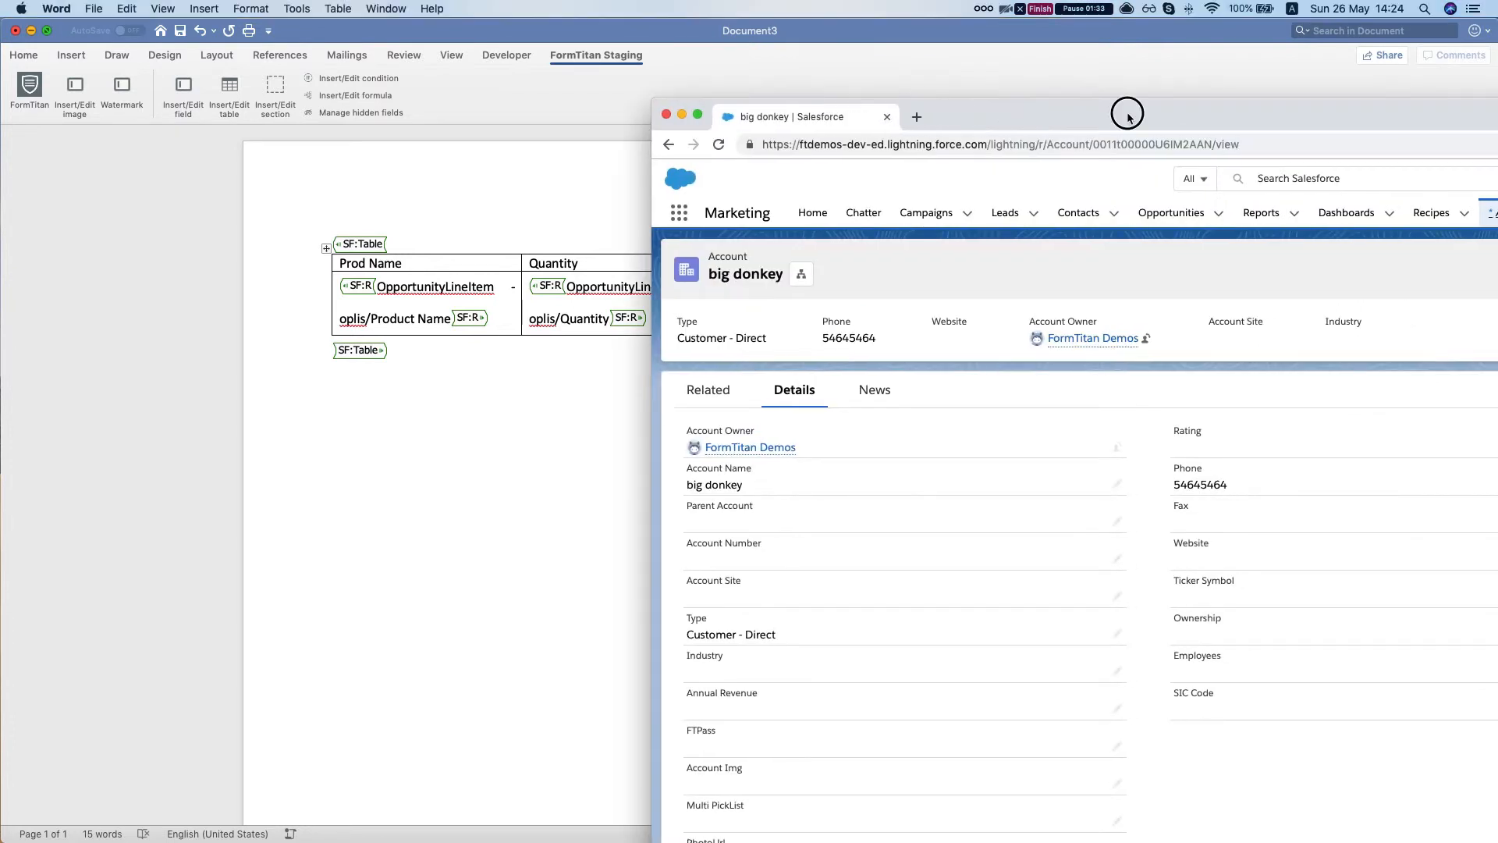
double_click(1125, 114)
left_click(539, 134)
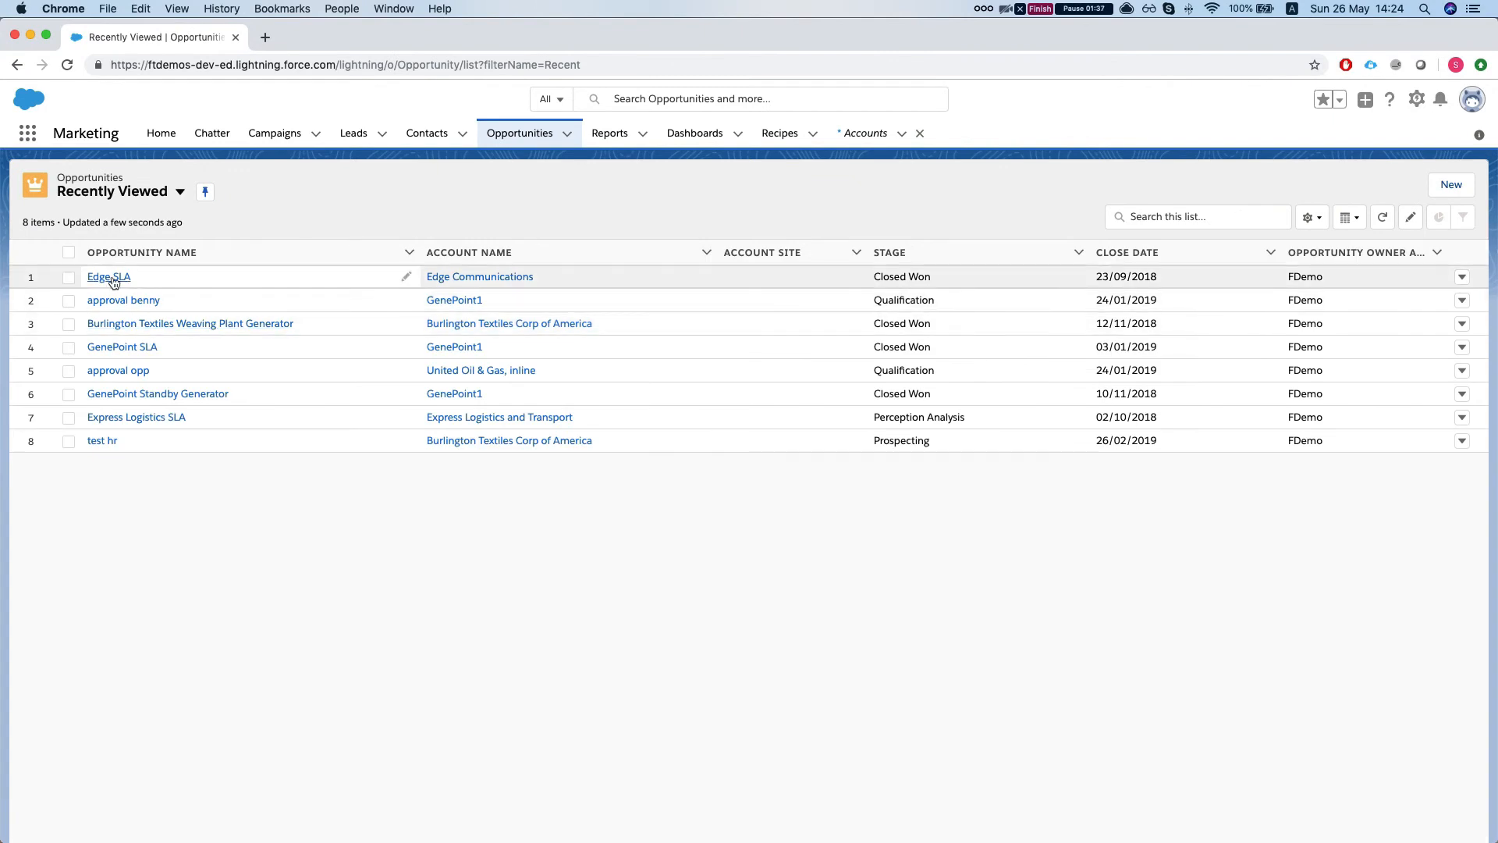
left_click(119, 282)
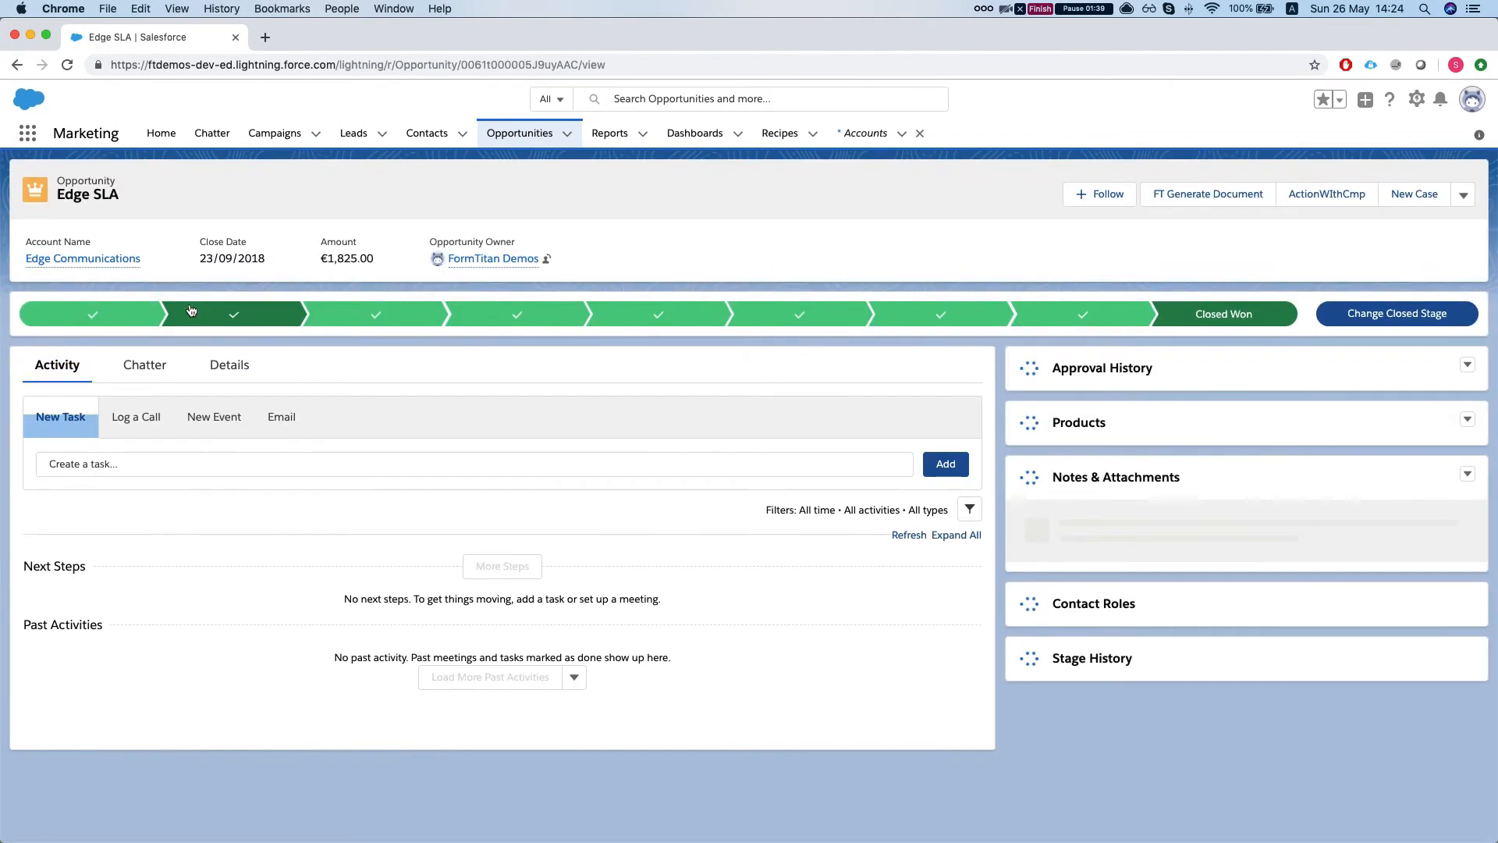
Step: Open the full list of products on the Edge SLA opportunity
scroll(1202, 496, "down", 2)
scroll(1183, 502, "down", 2)
scroll(1093, 500, "up", 2)
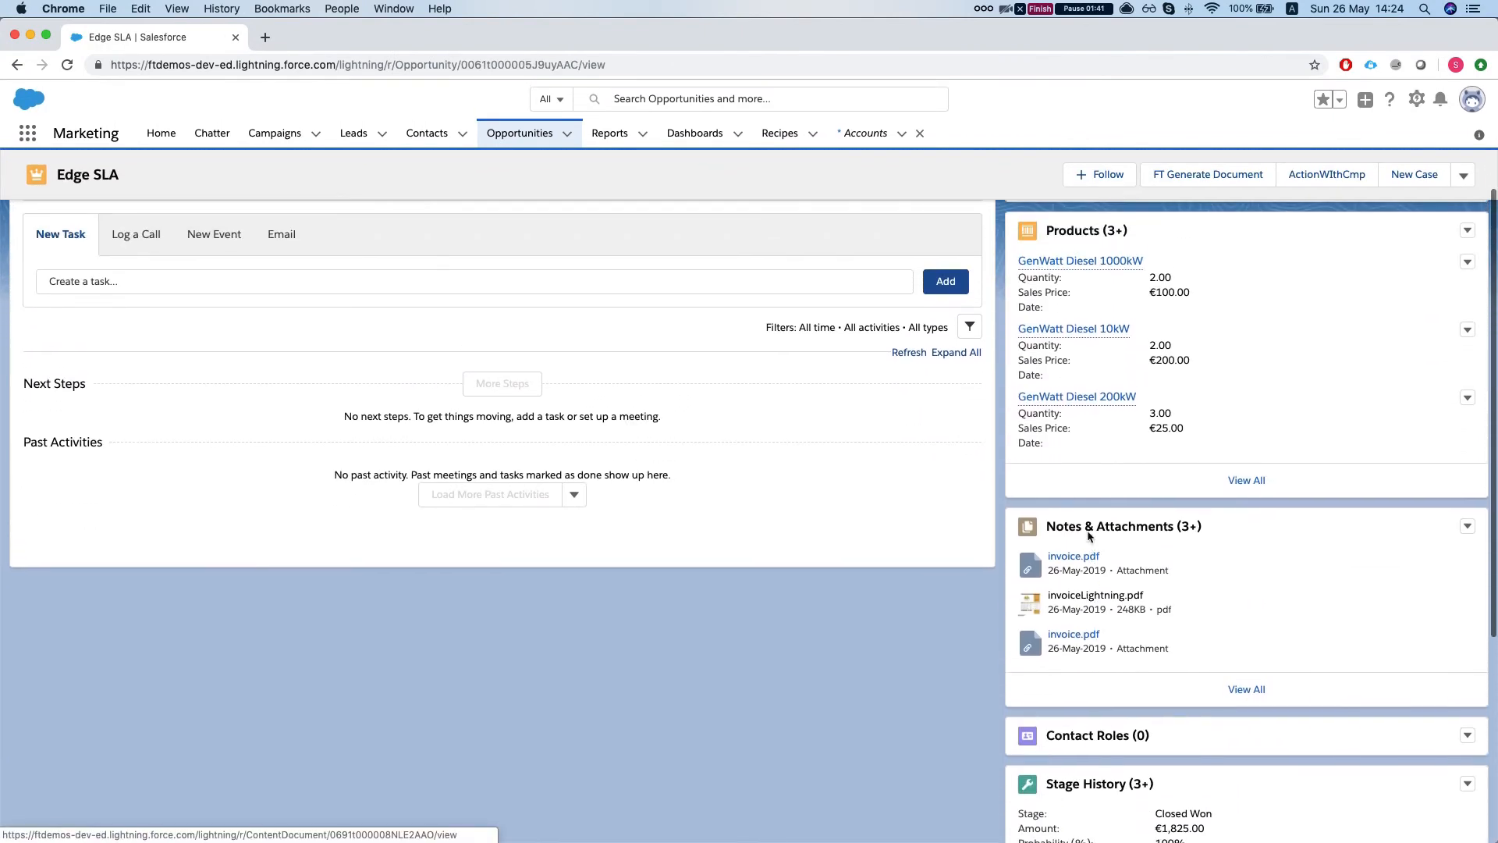
left_click(1242, 502)
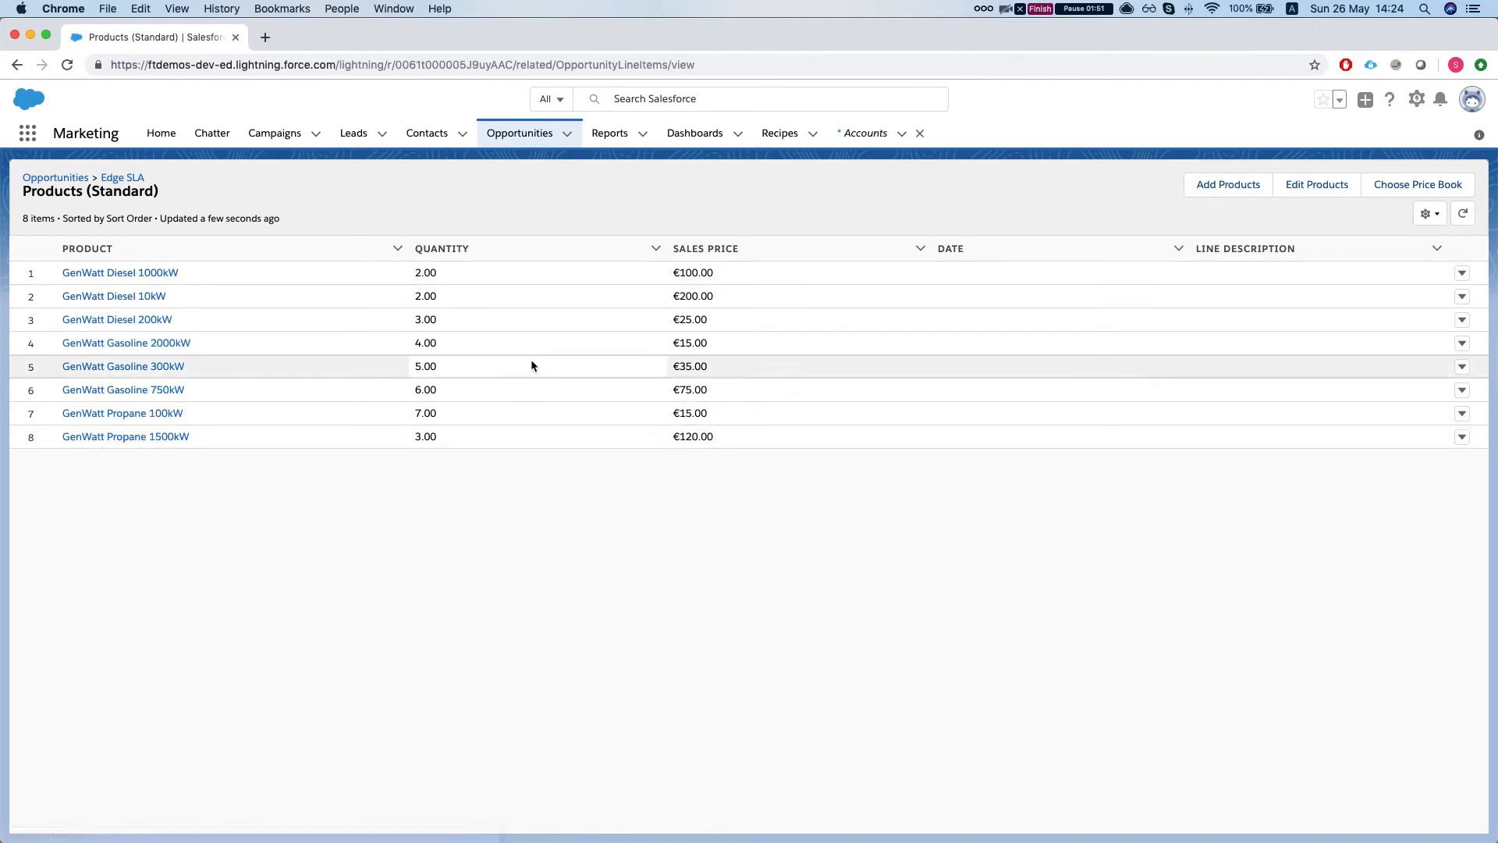
Step: Copy the product name GenWatt Propane 100kW and select that product for adding to the opportunity again
left_click_drag(40, 413, 163, 426)
key("super+c")
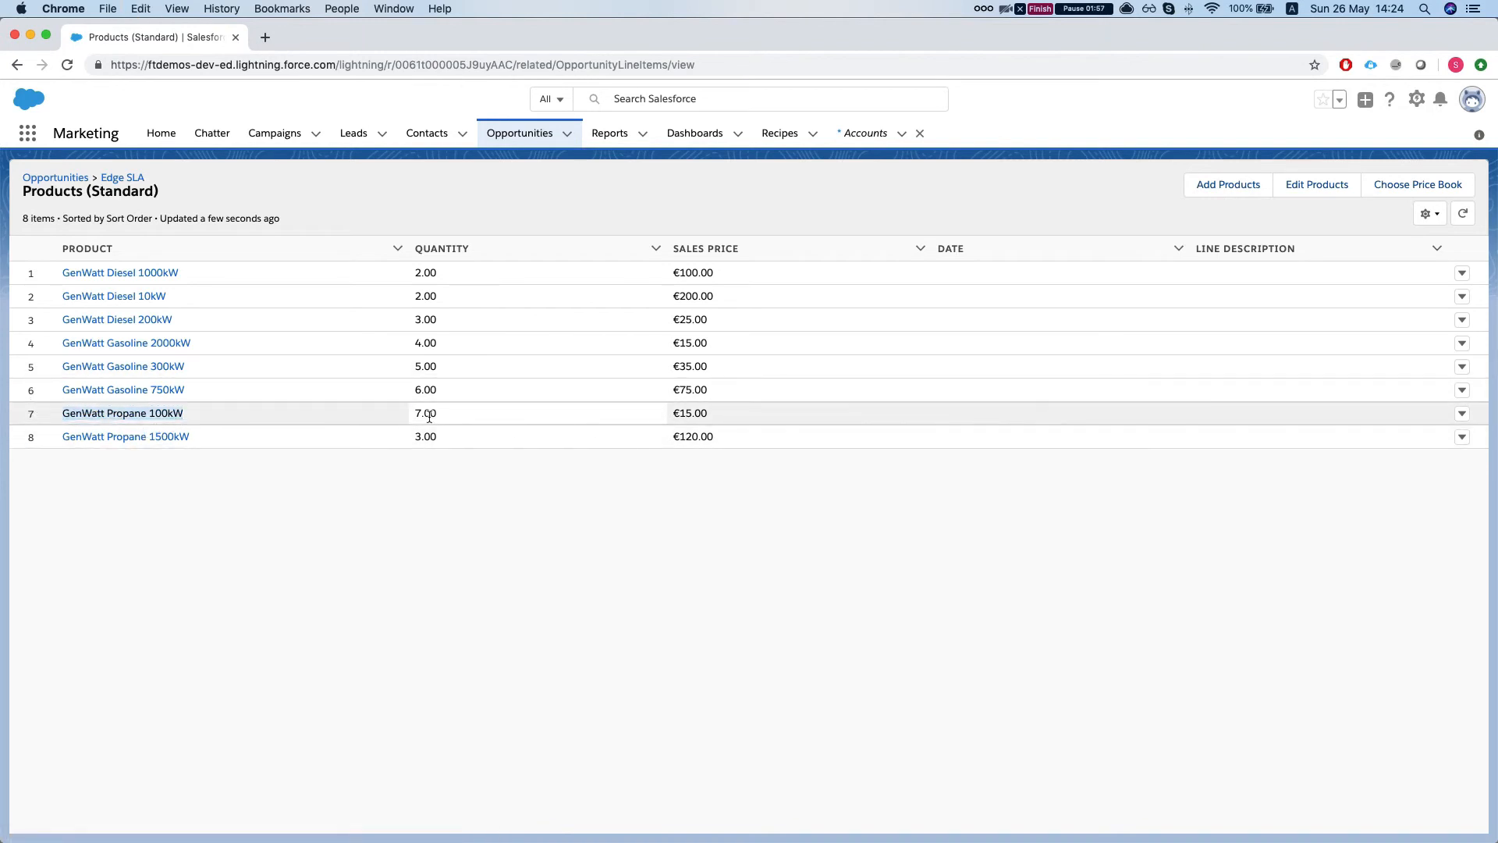
left_click(1251, 196)
key("super+v")
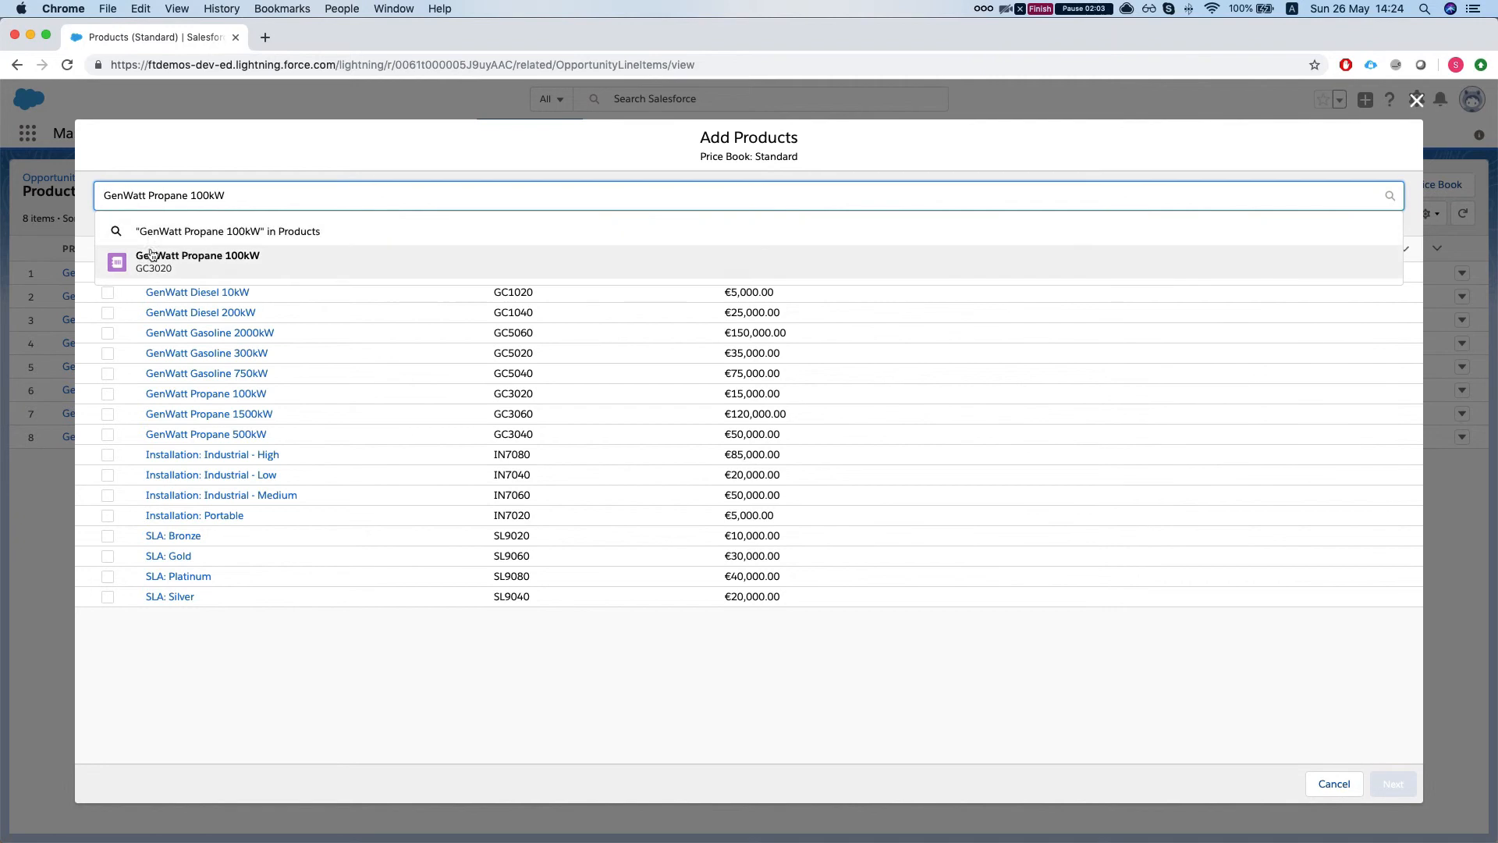
left_click(125, 261)
left_click(1393, 784)
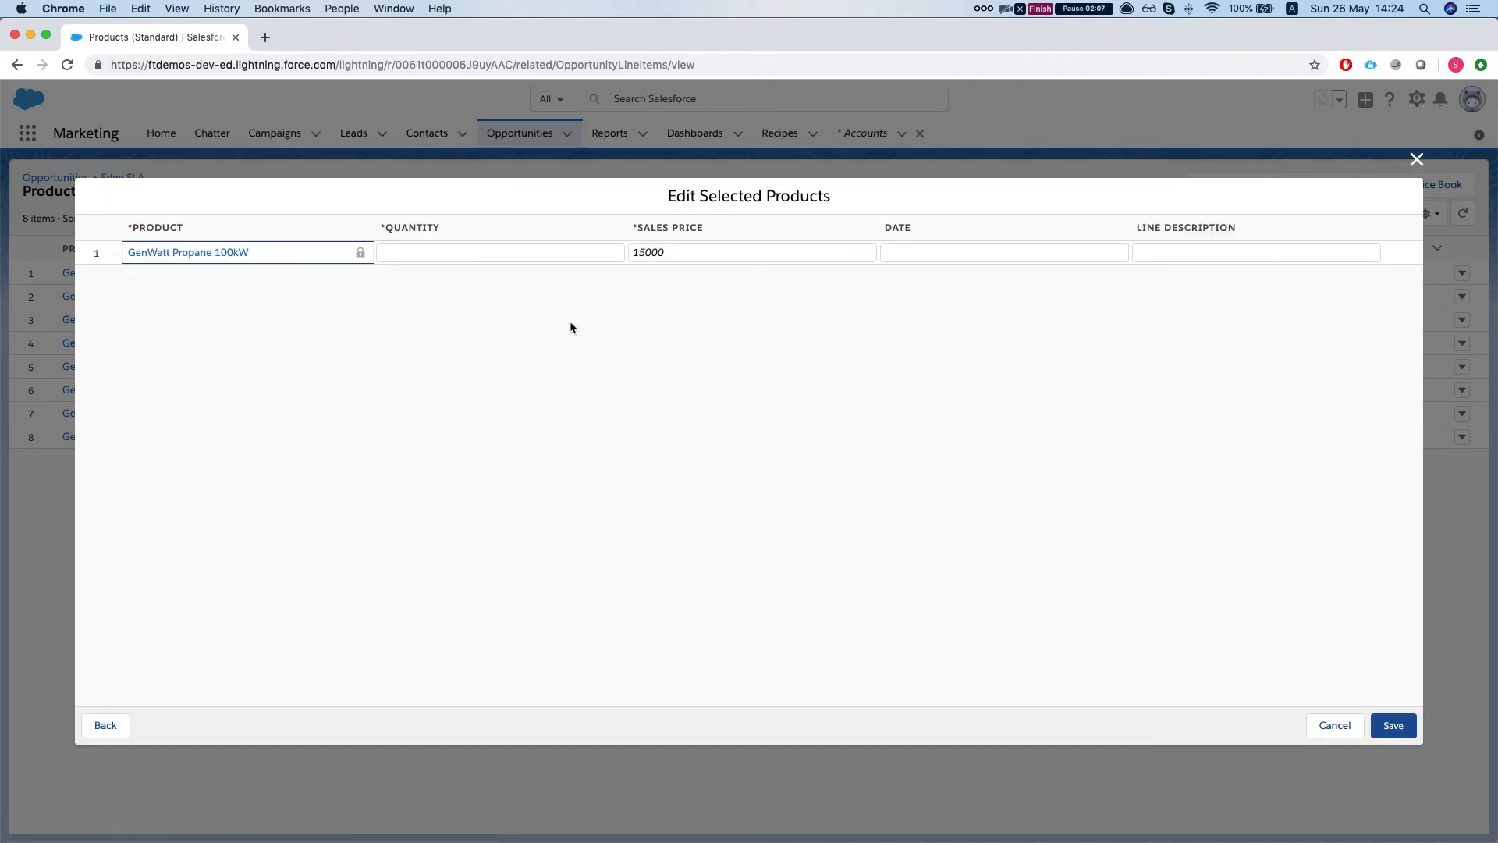
Step: Set the quantity of the additional GenWatt Propane 100kW to 1 and save the product line
left_click(461, 256)
type("14.0")
left_click(512, 377)
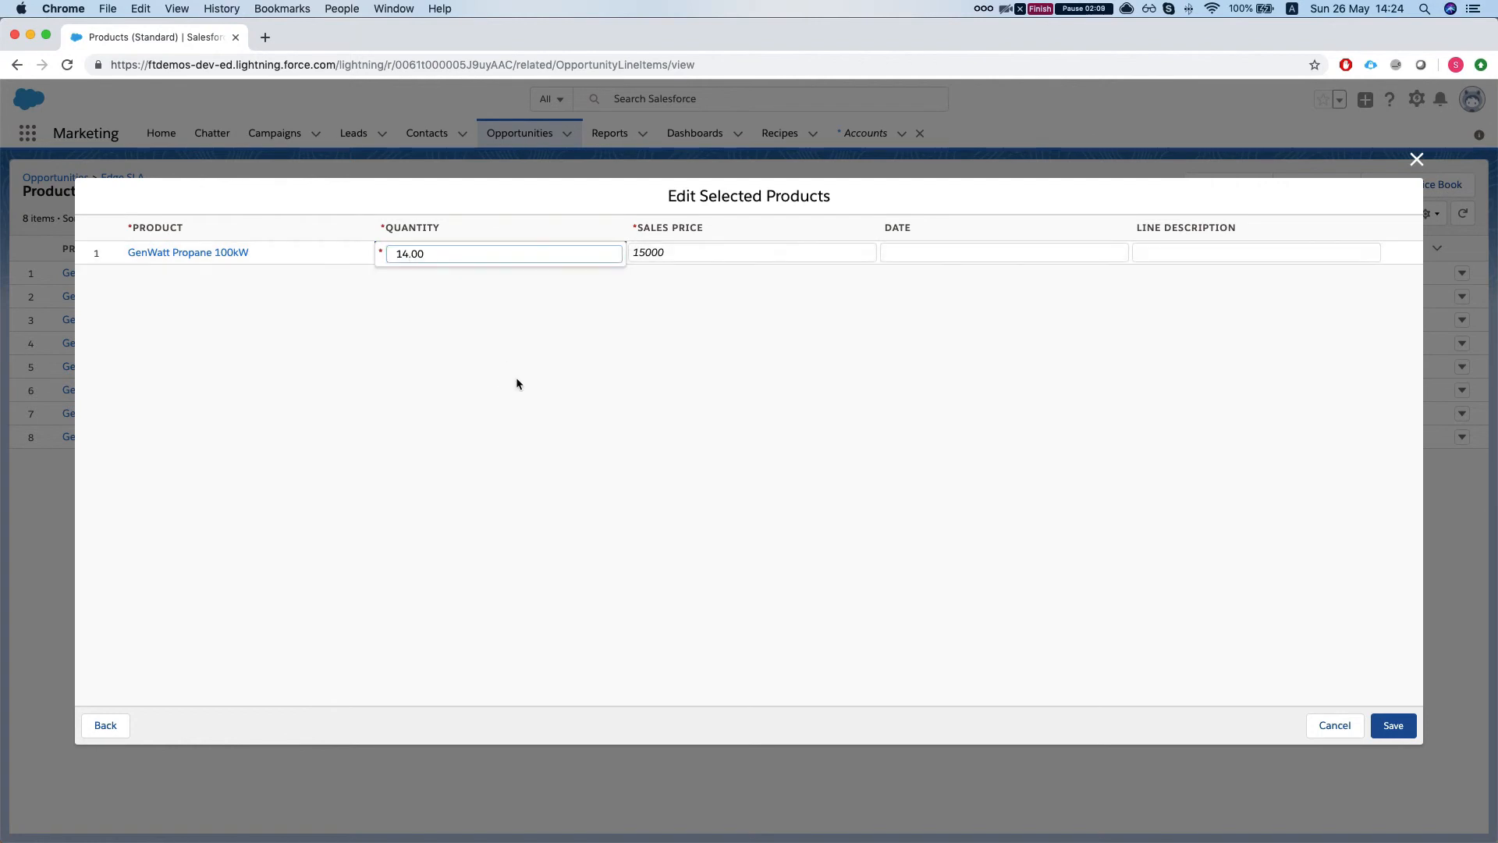
left_click(505, 251)
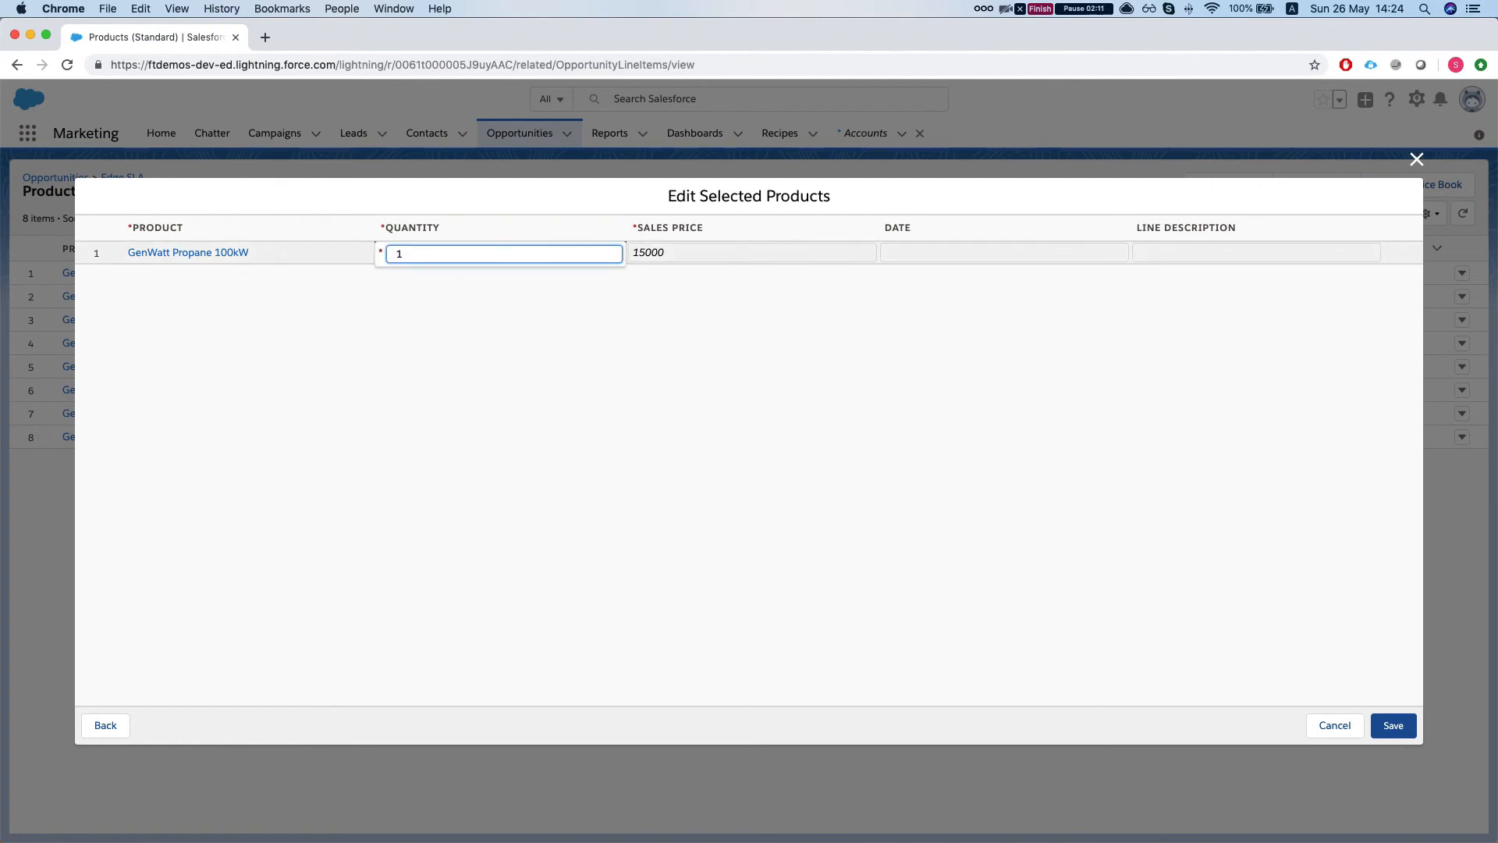
key("BackSpace")
left_click(1023, 528)
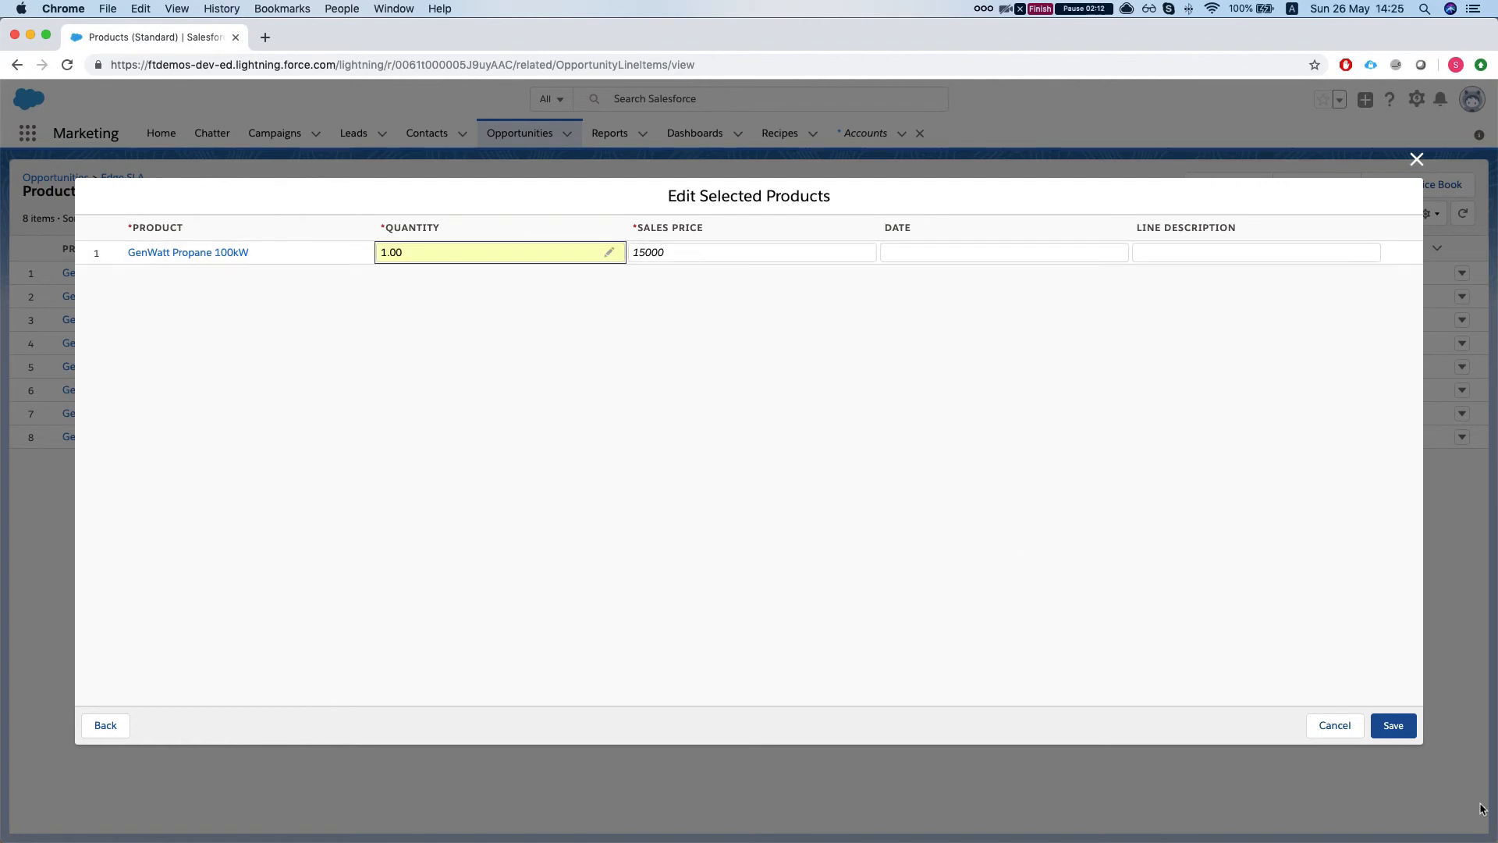
left_click(1394, 725)
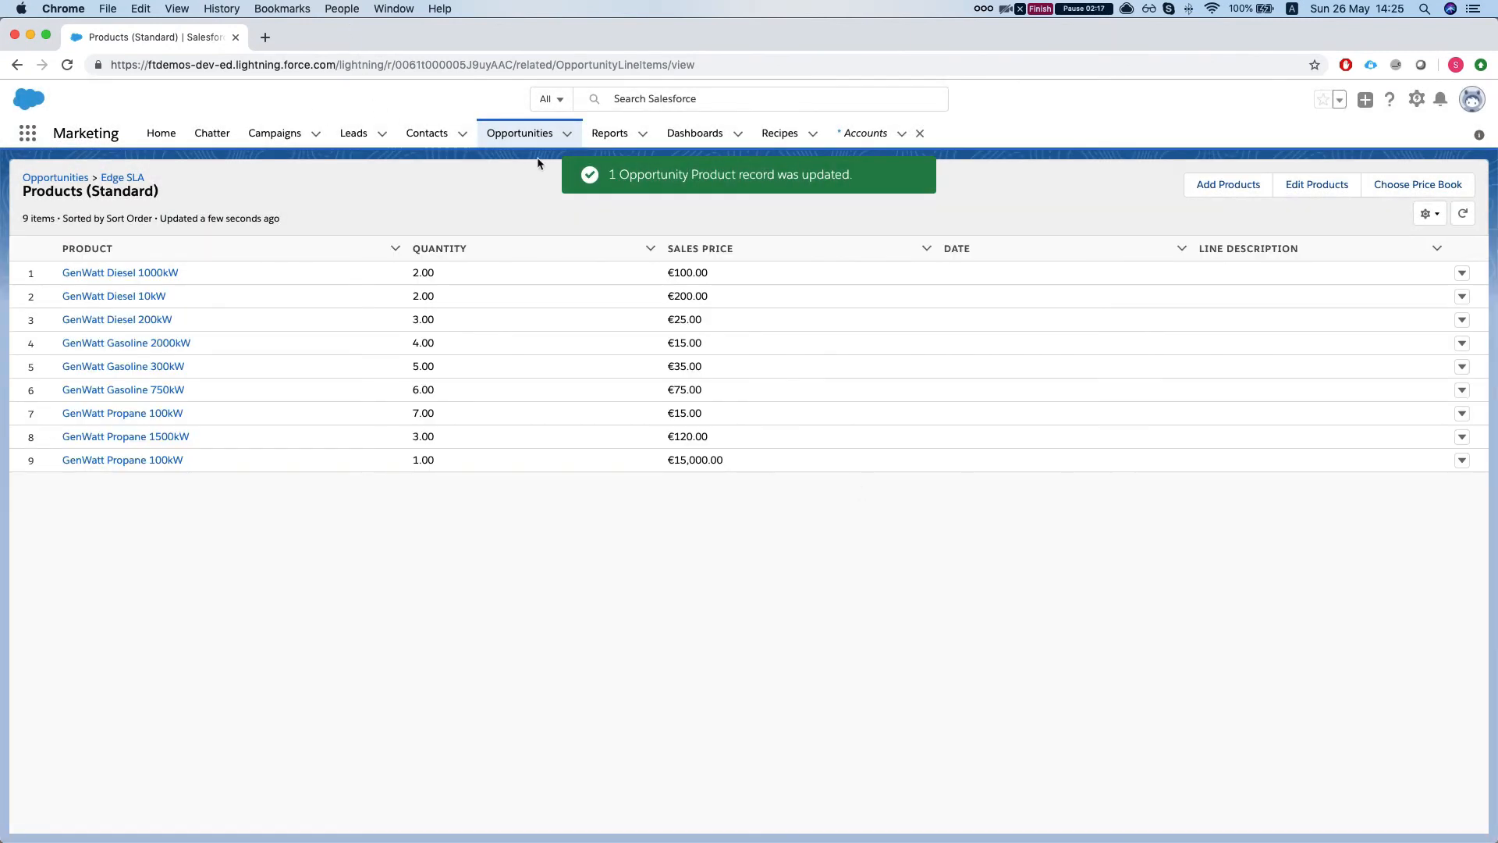
Step: Return to the Edge SLA opportunity through its GenWatt Diesel 1000kW line and copy the opportunity's record ID from the address
left_click(160, 272)
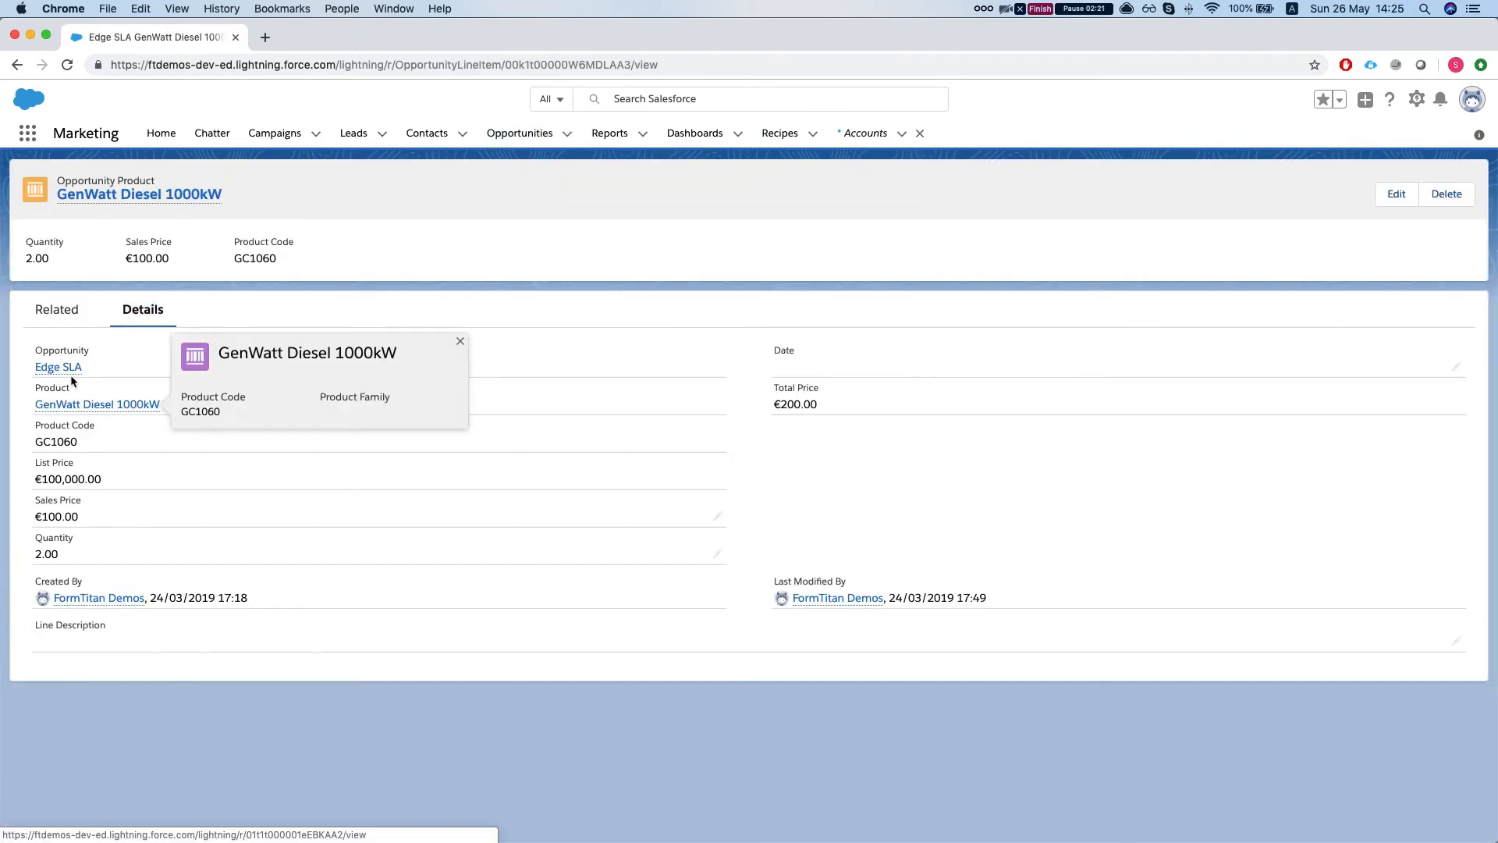
left_click(59, 368)
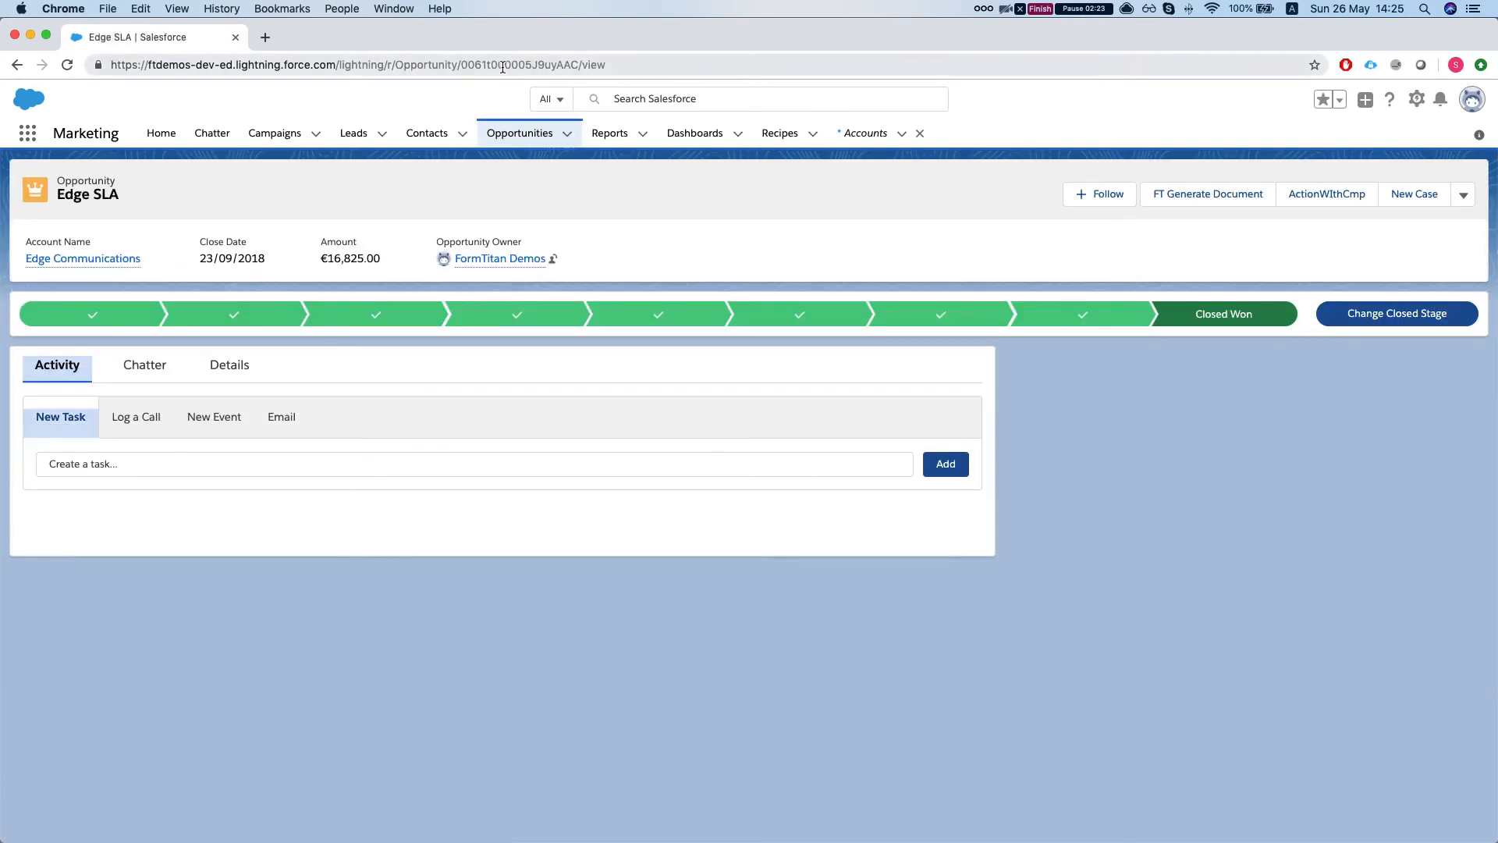
double_click(503, 65)
key("super+c")
key("super+c")
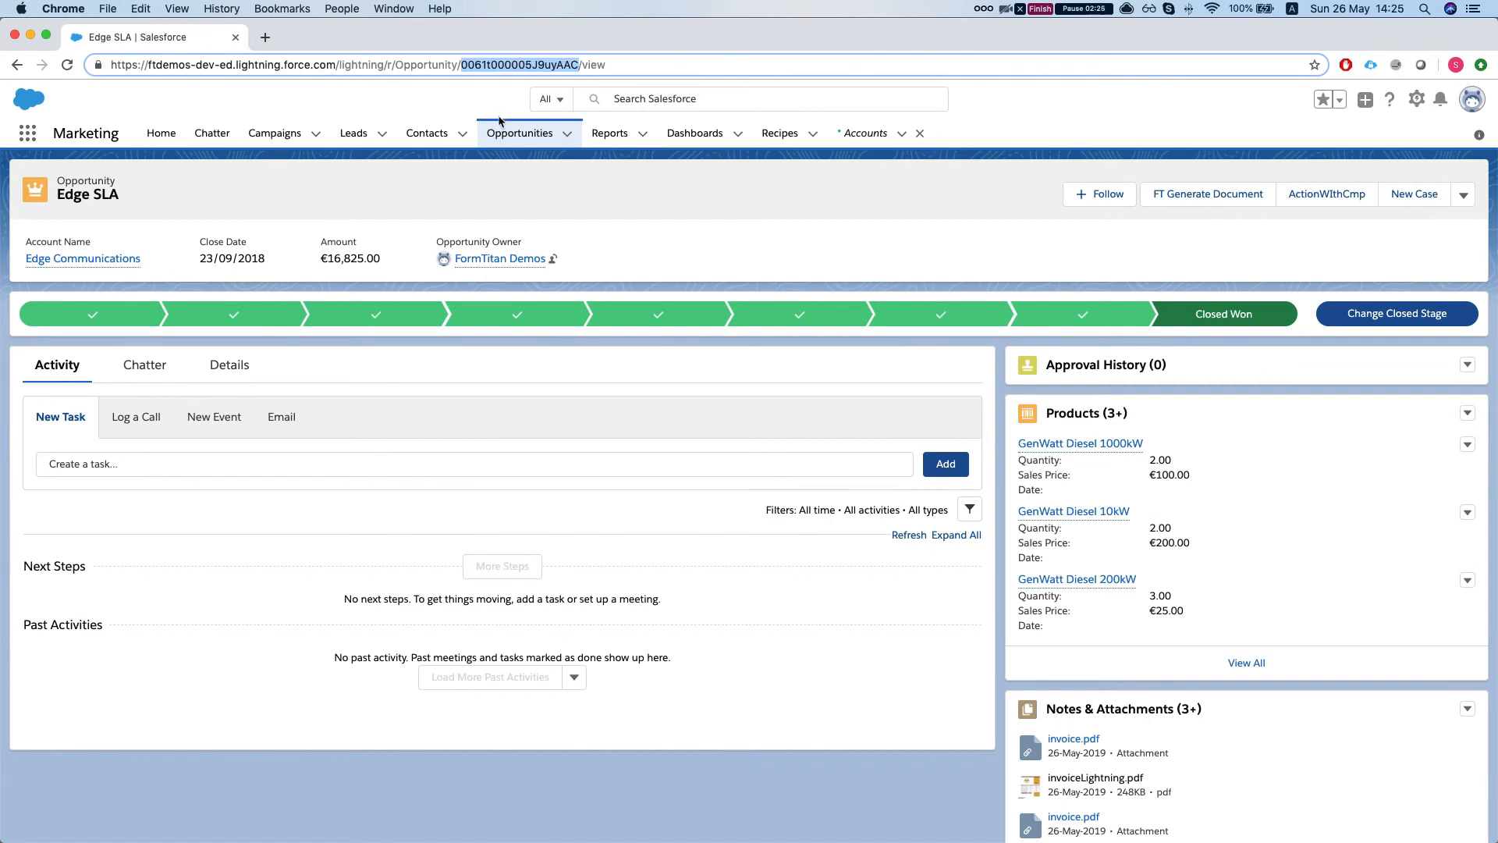
Step: Switch back to the Word template, refresh the preview objects and open the filter for OpportunityLineItem - oplis
key("ctrl+Up")
left_click(495, 470)
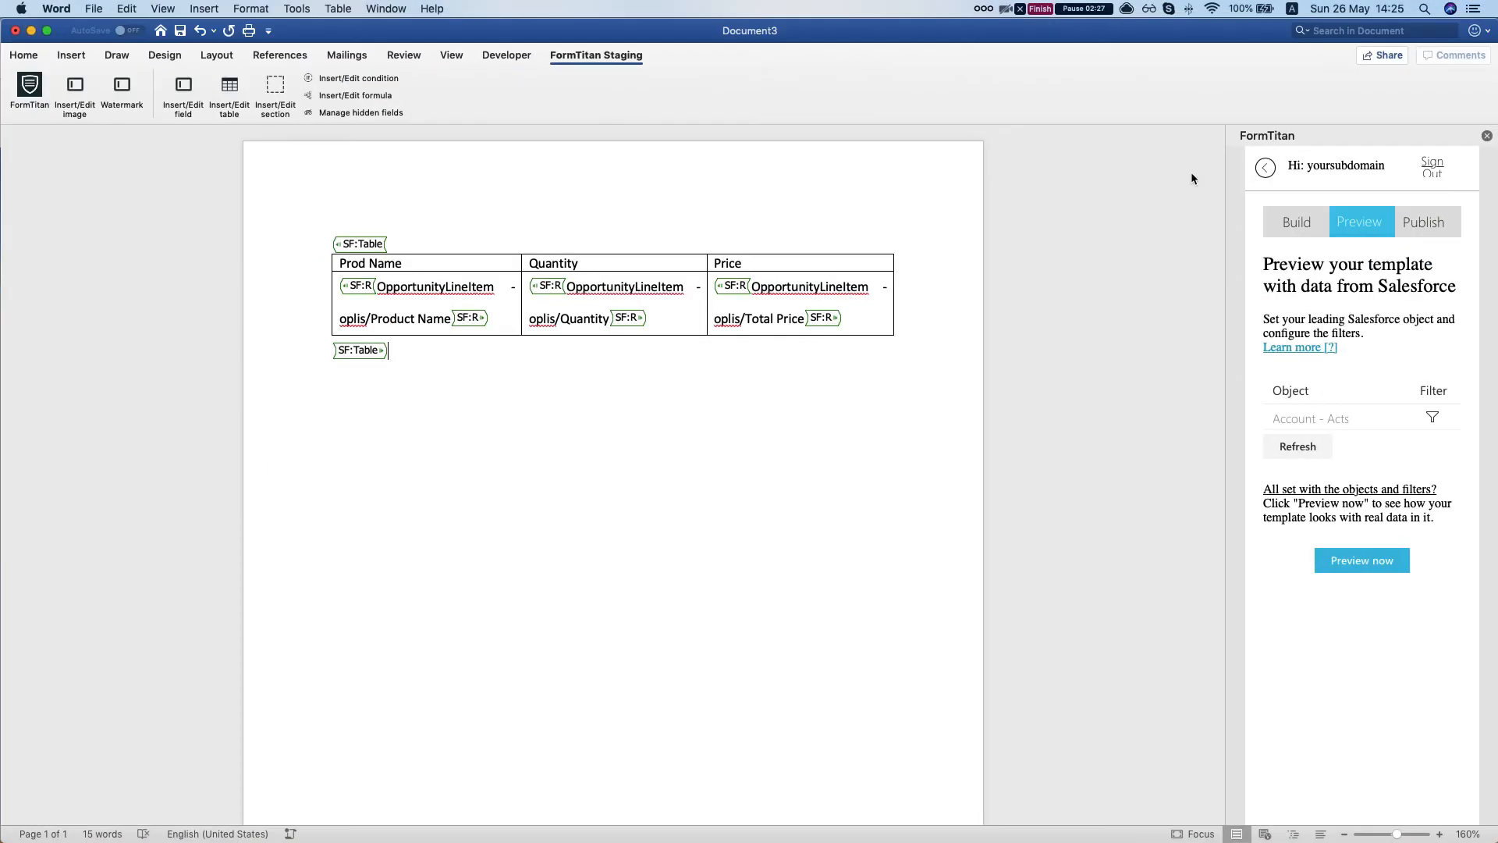
left_click(1318, 447)
left_click(1435, 419)
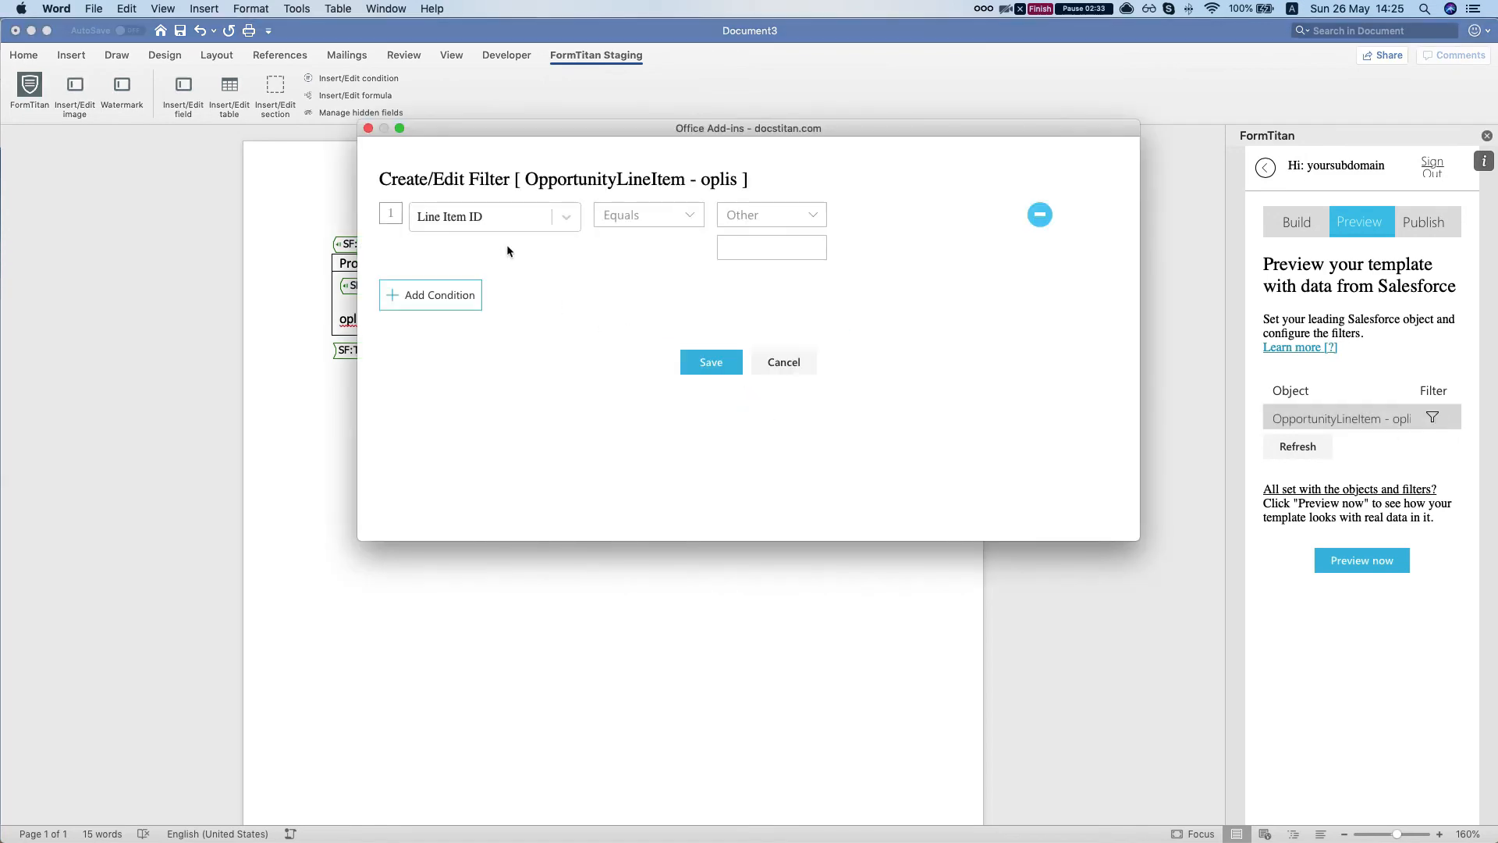
Step: Filter the line items by Opportunity ID equal to the copied record ID, save the conditions and preview the template
left_click(512, 220)
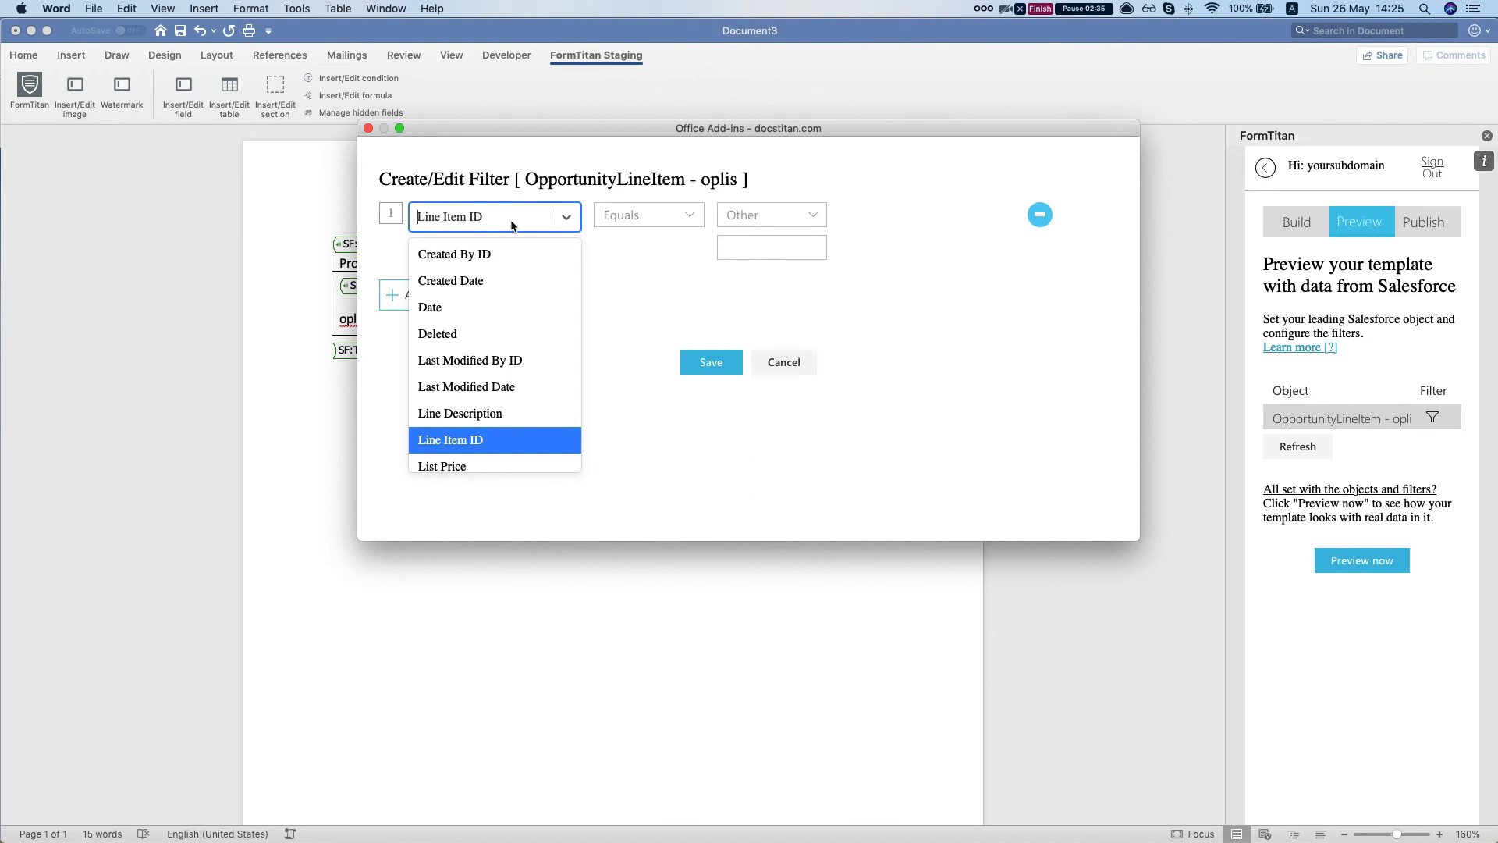
type("oppo")
key("Return")
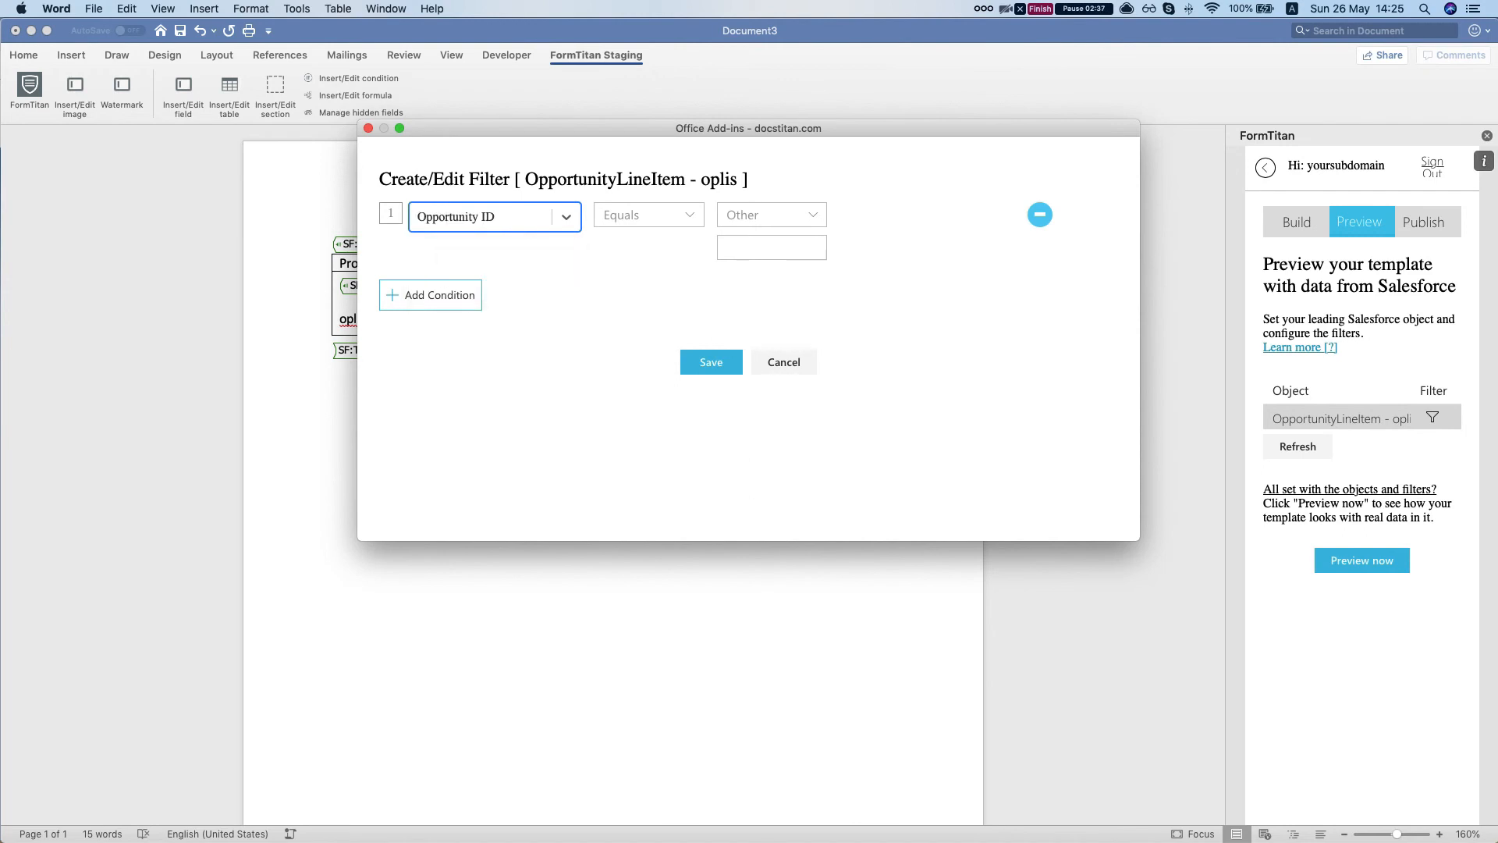
left_click(787, 248)
key("super+v")
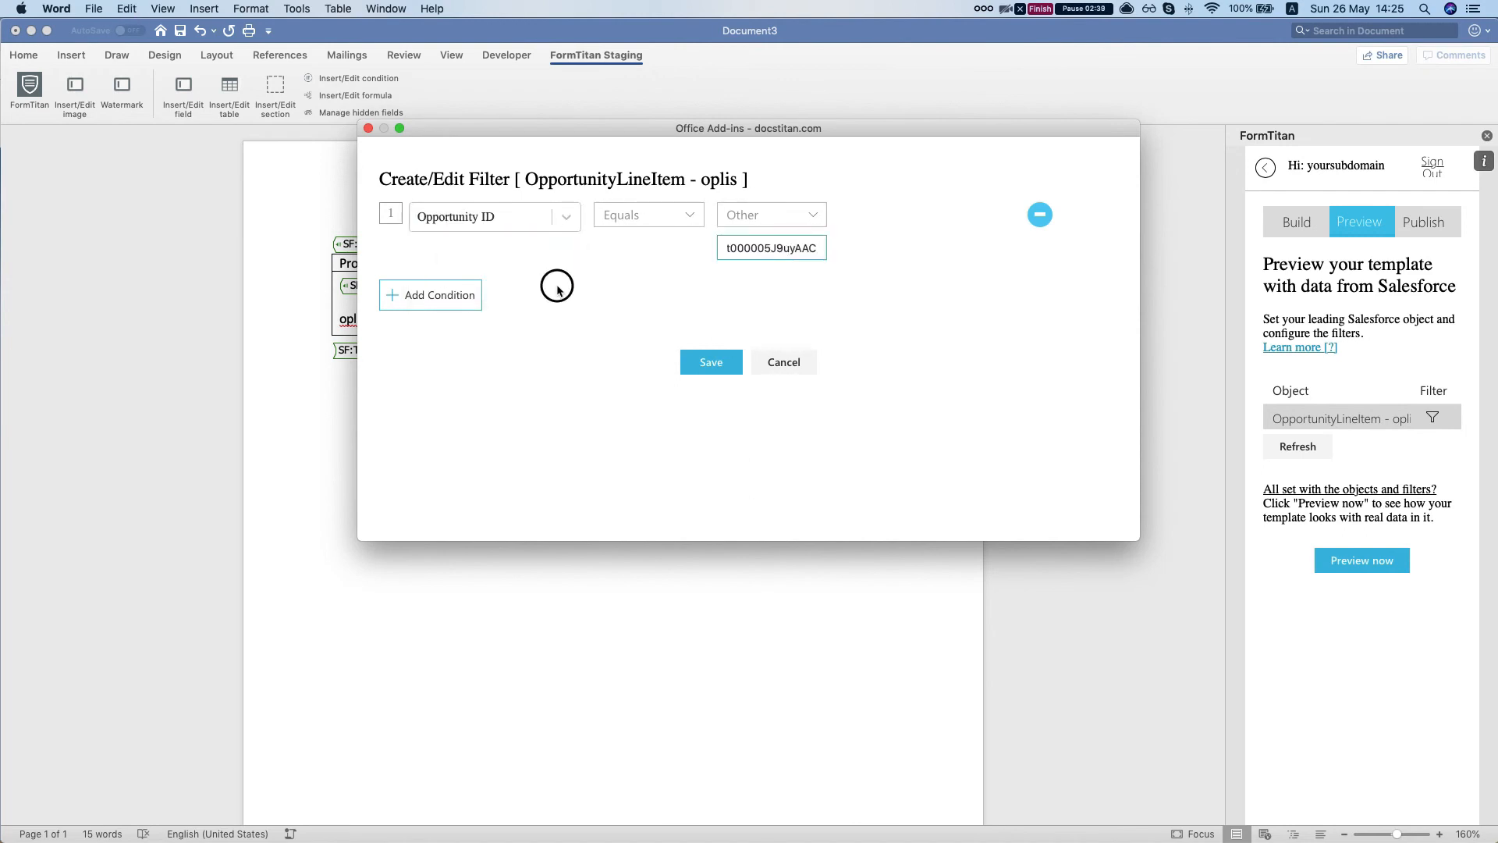
left_click(720, 364)
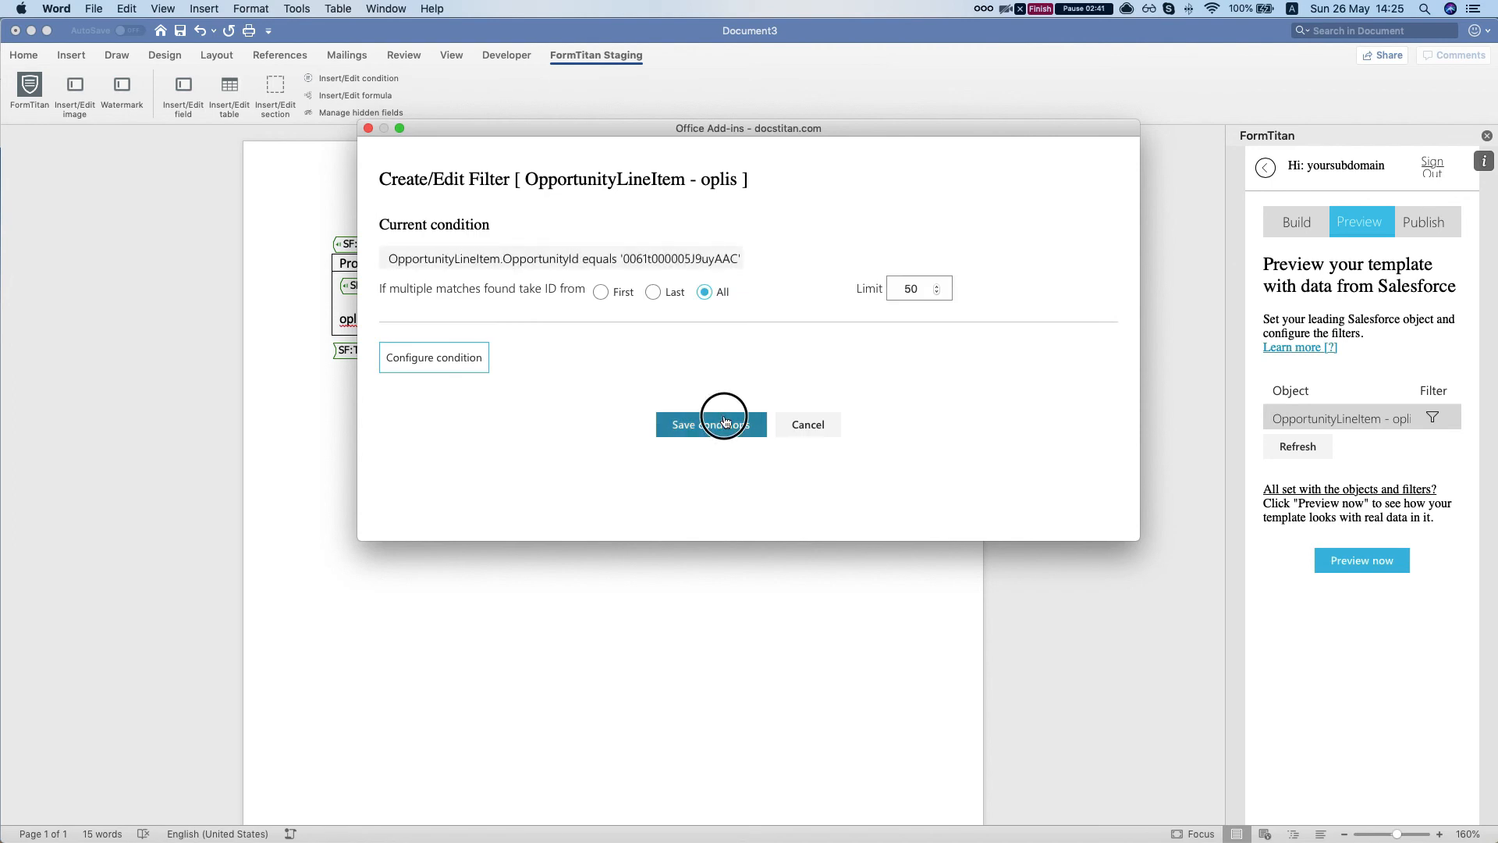
left_click(725, 422)
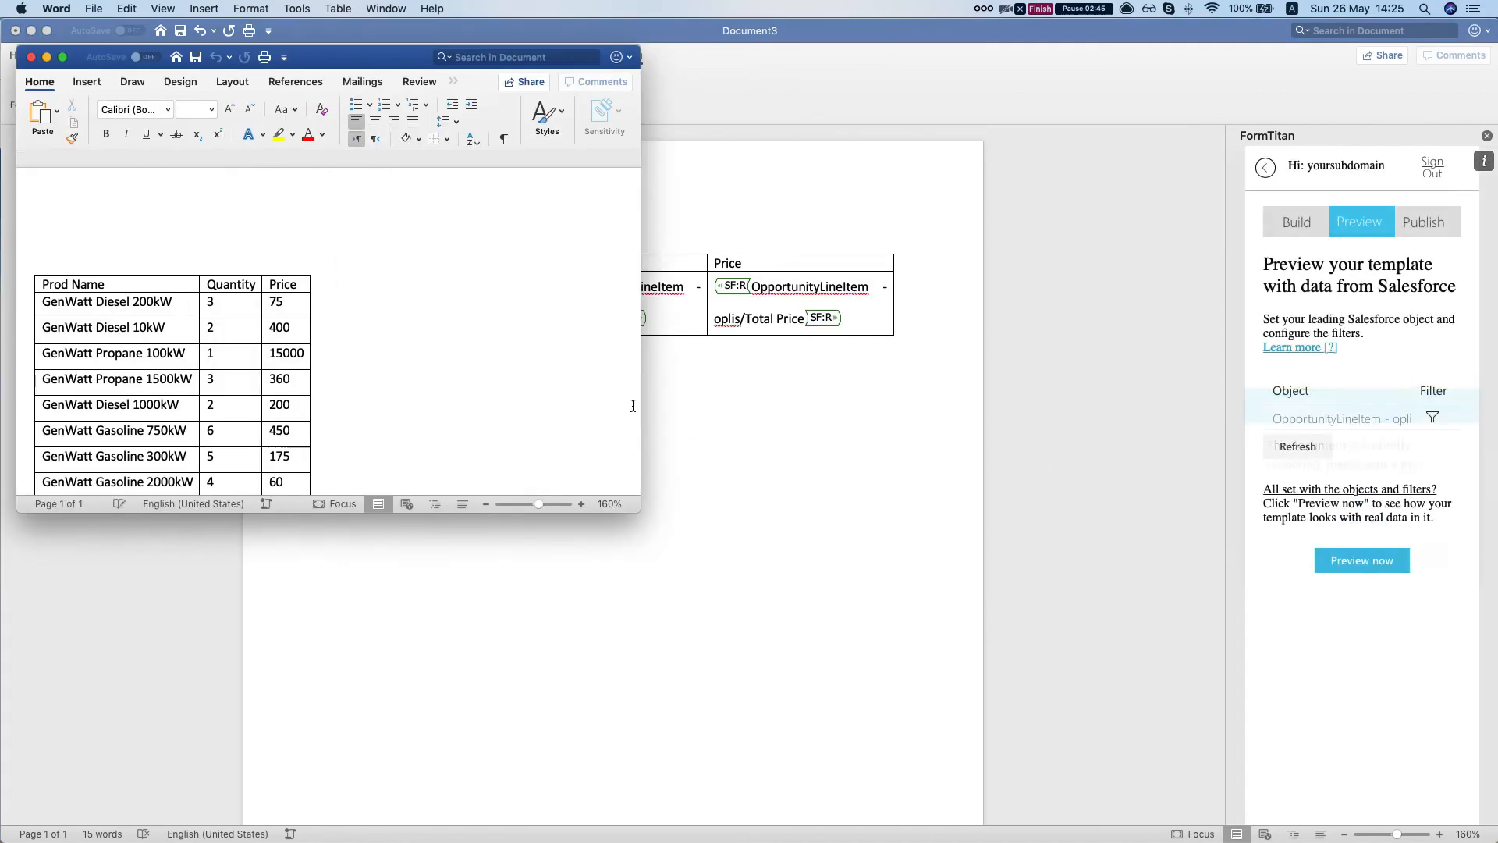
Step: Enlarge the preview document, check the quantity in the GenWatt Propane 100kW row, and close the preview
double_click(346, 63)
double_click(300, 328)
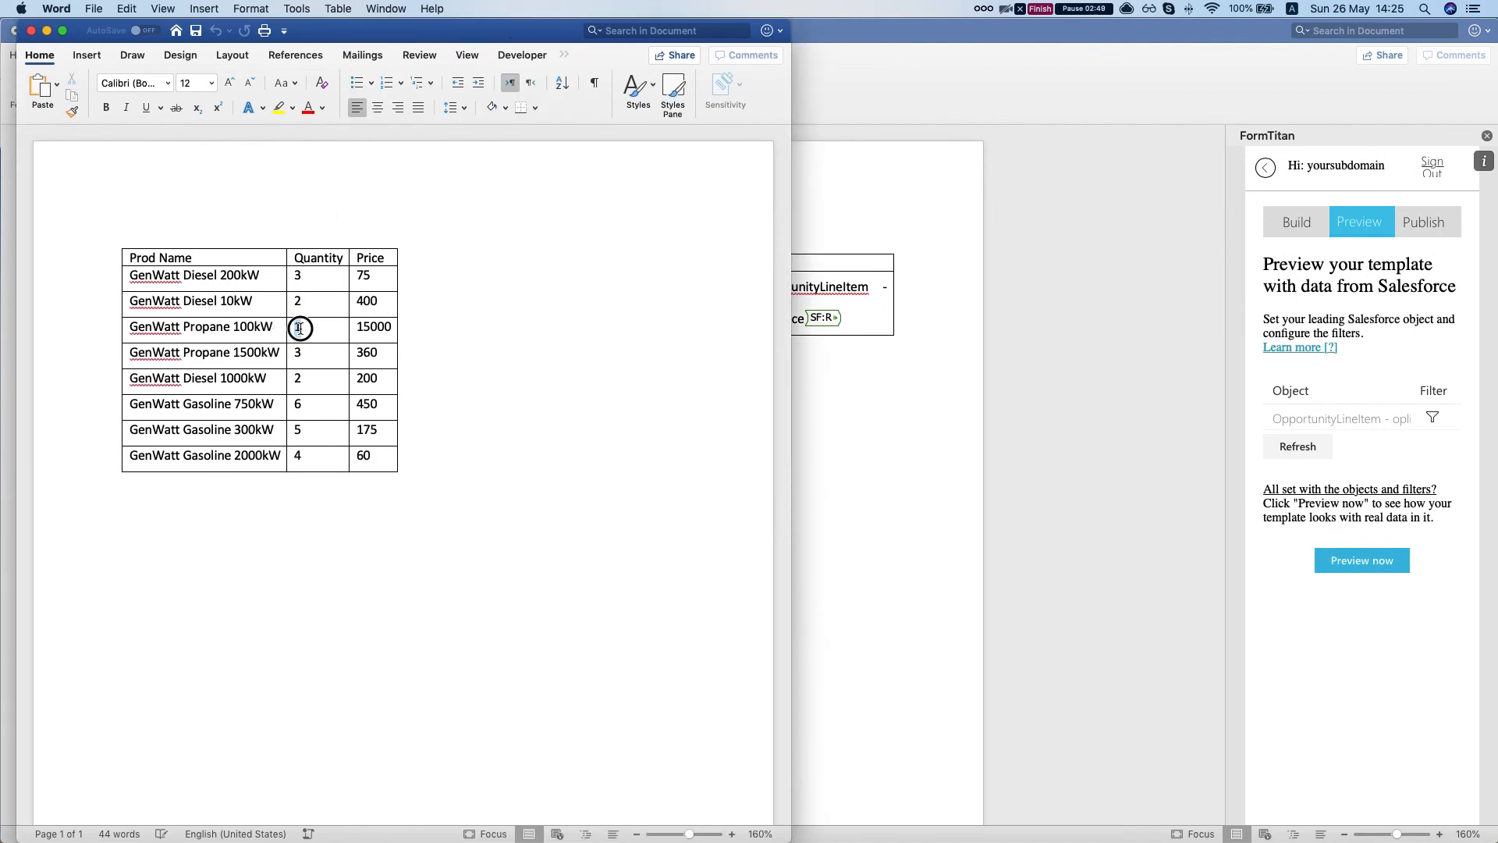
left_click(299, 327)
double_click(298, 329)
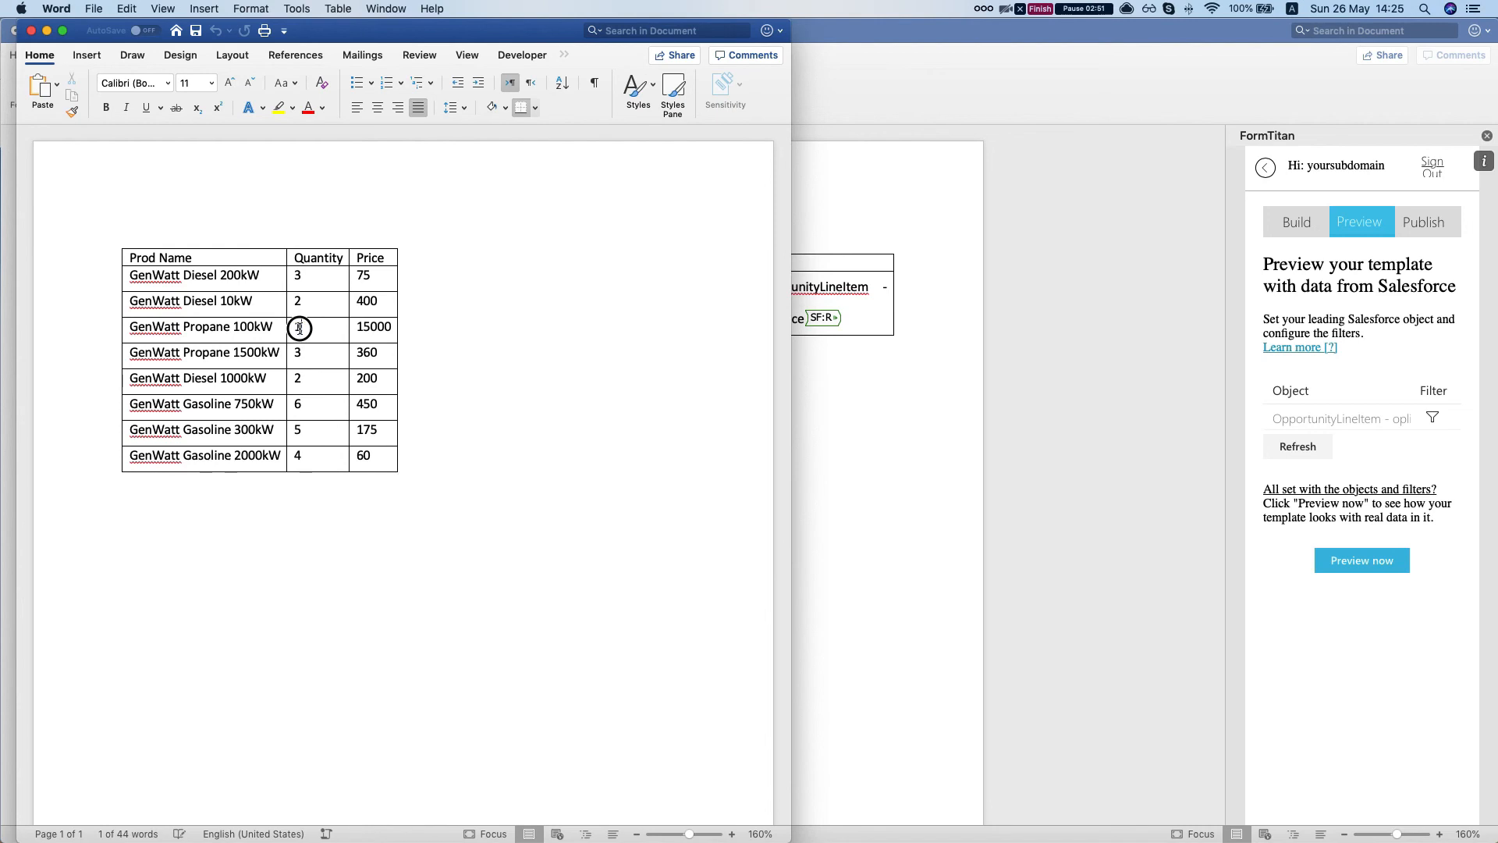
left_click(308, 329)
left_click_drag(302, 328, 288, 327)
left_click(314, 328)
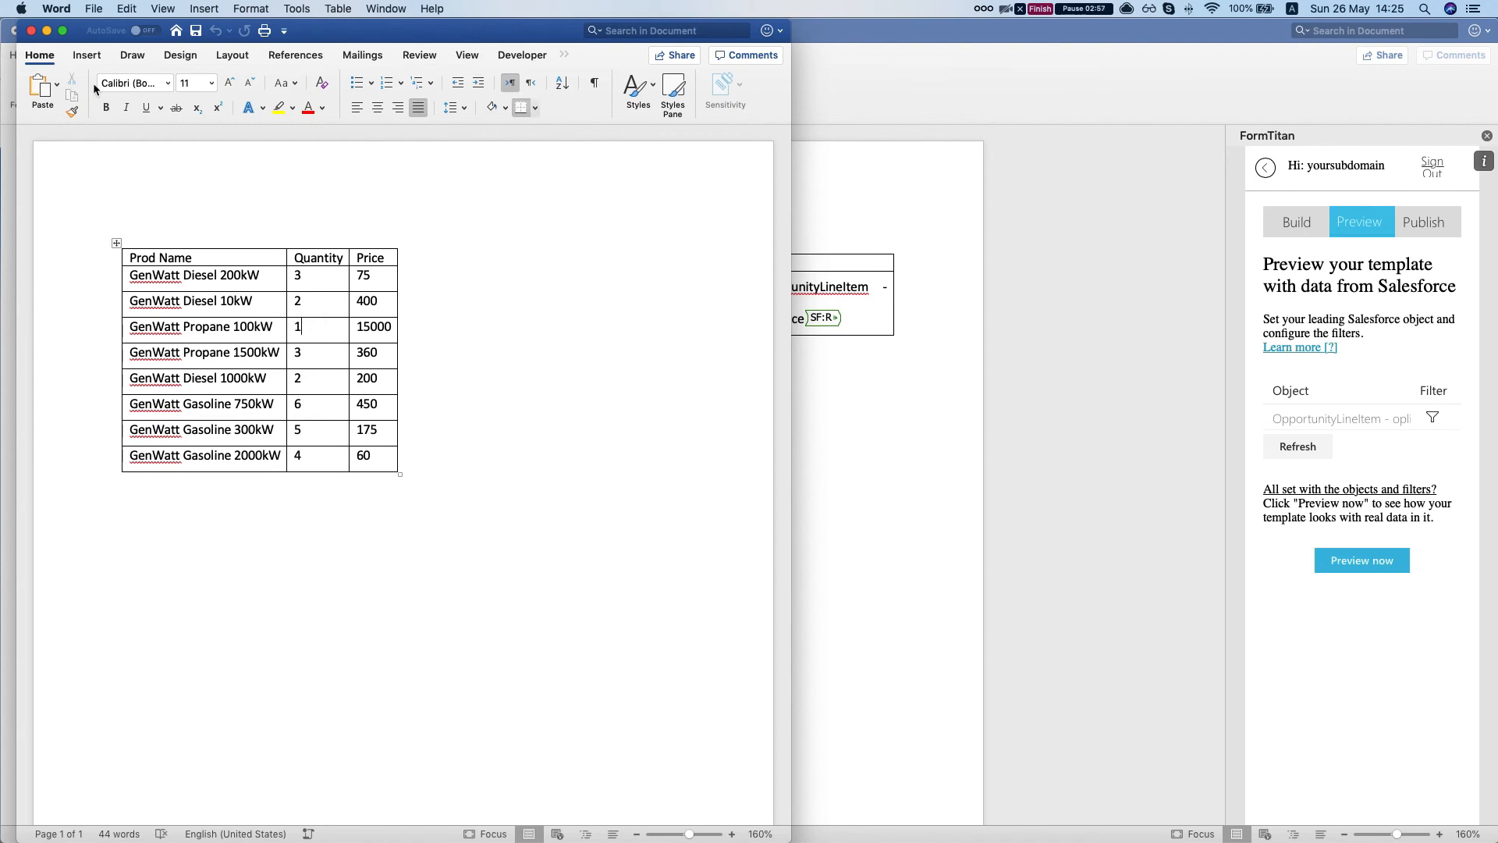
left_click(31, 30)
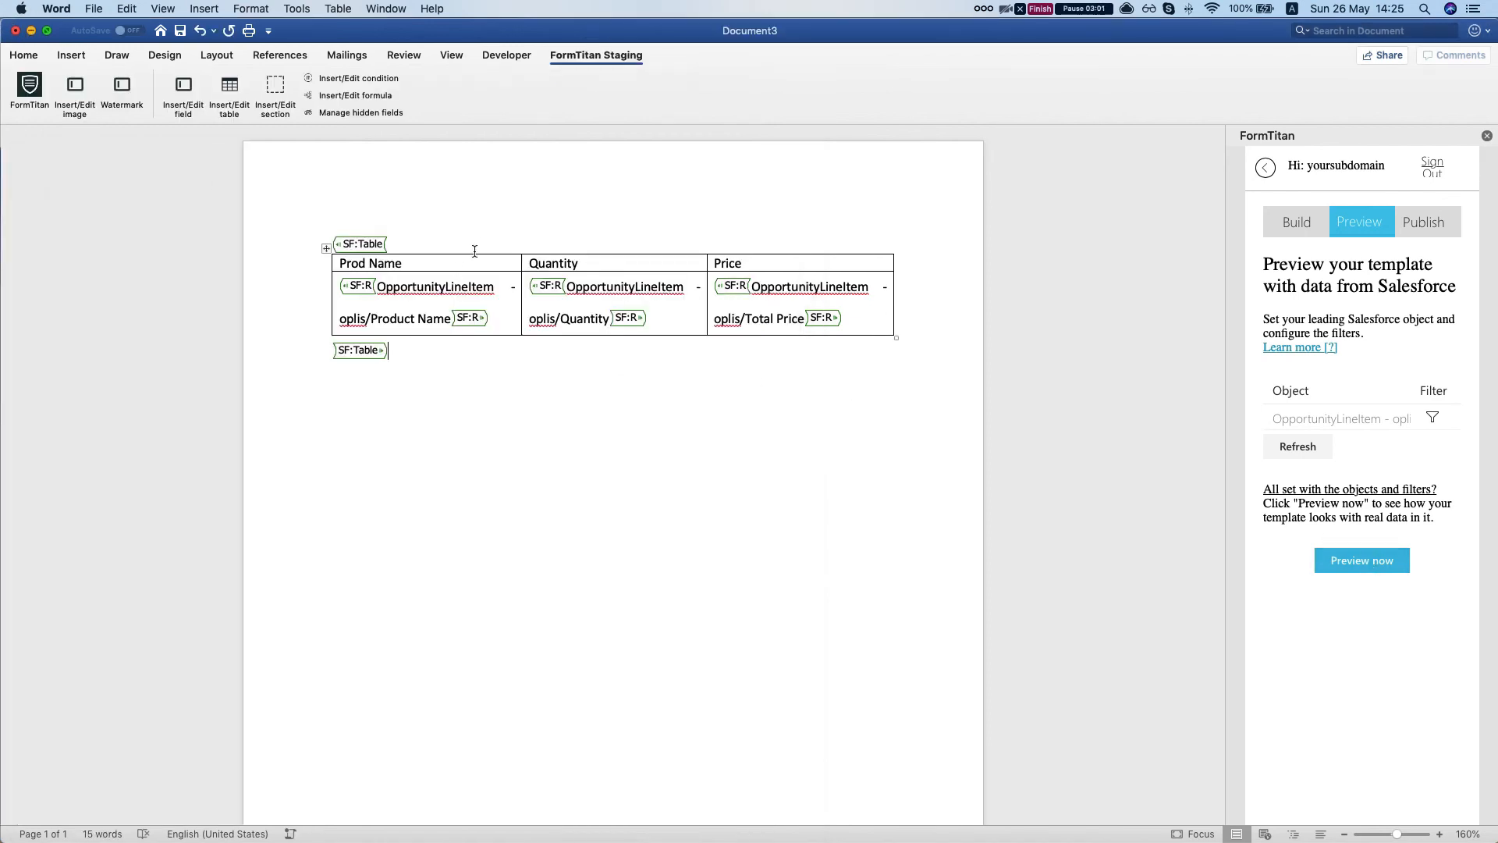
Step: Edit the product table to turn off the Distinct option, save it and preview the template again
left_click_drag(475, 251, 495, 277)
left_click(242, 93)
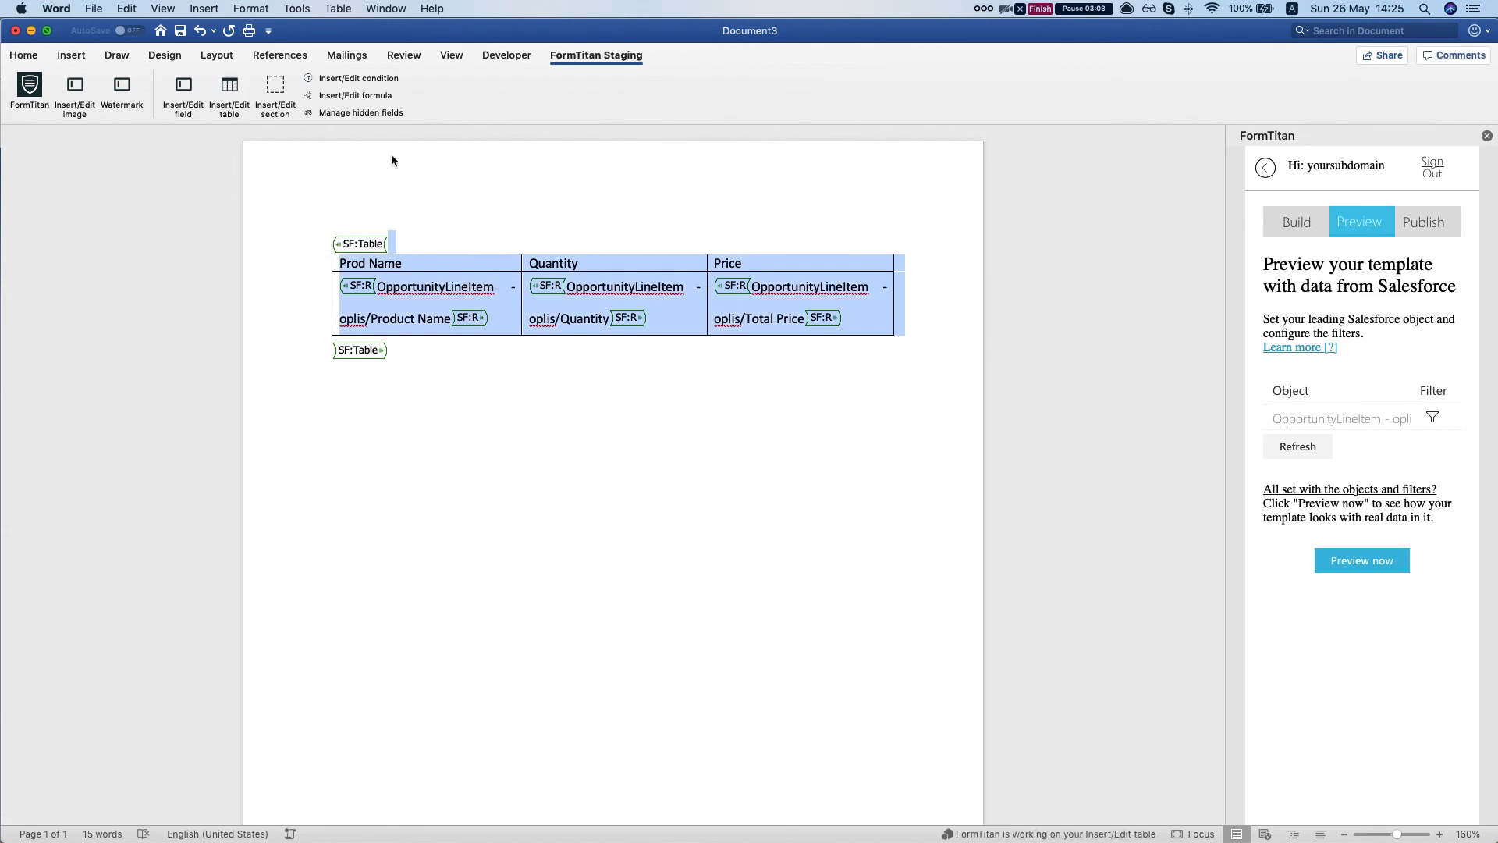
scroll(421, 472, "down", 5)
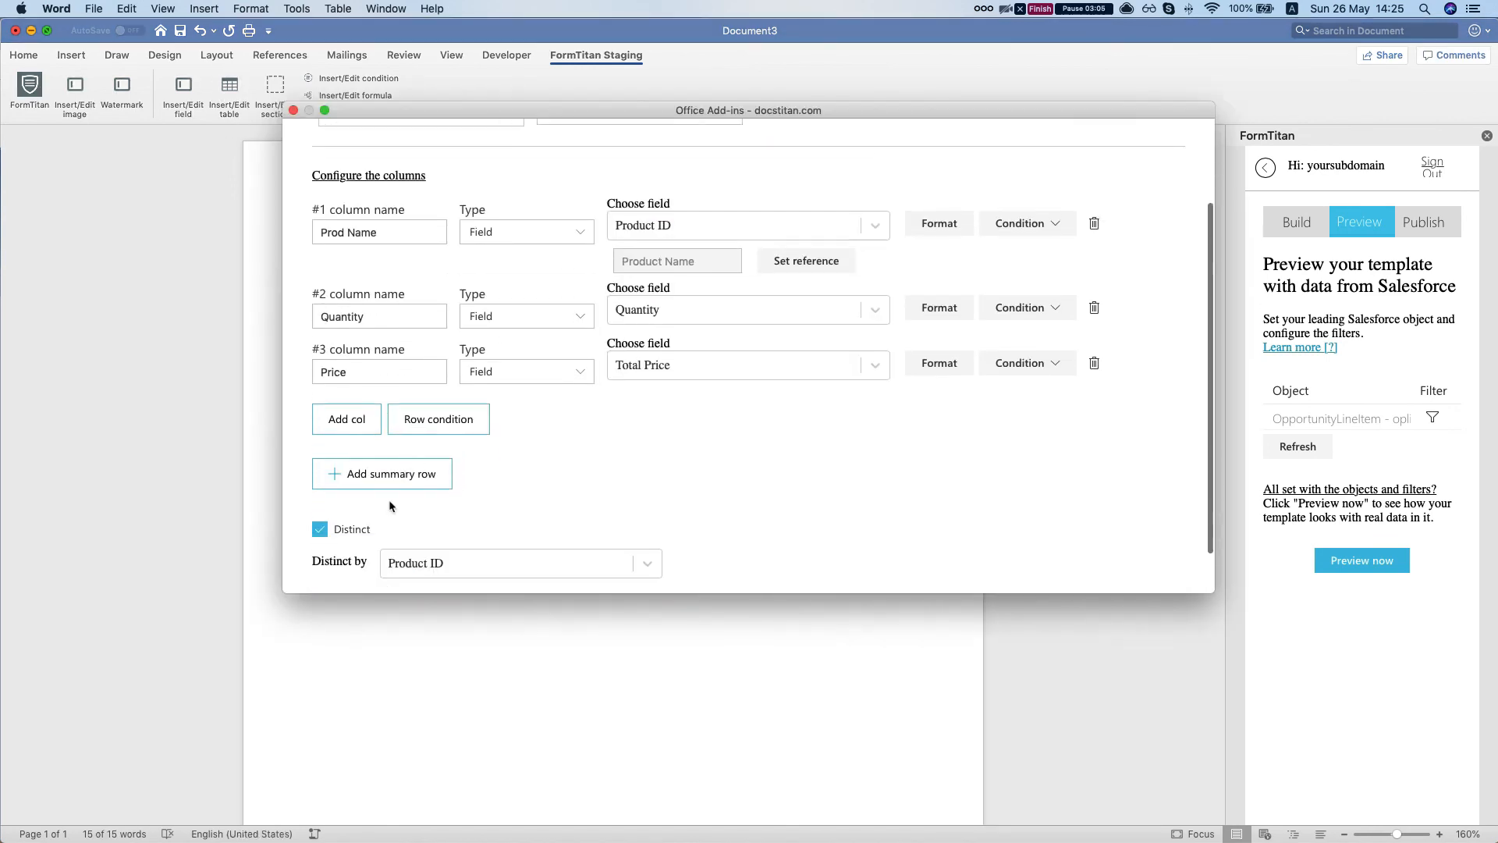
left_click(319, 478)
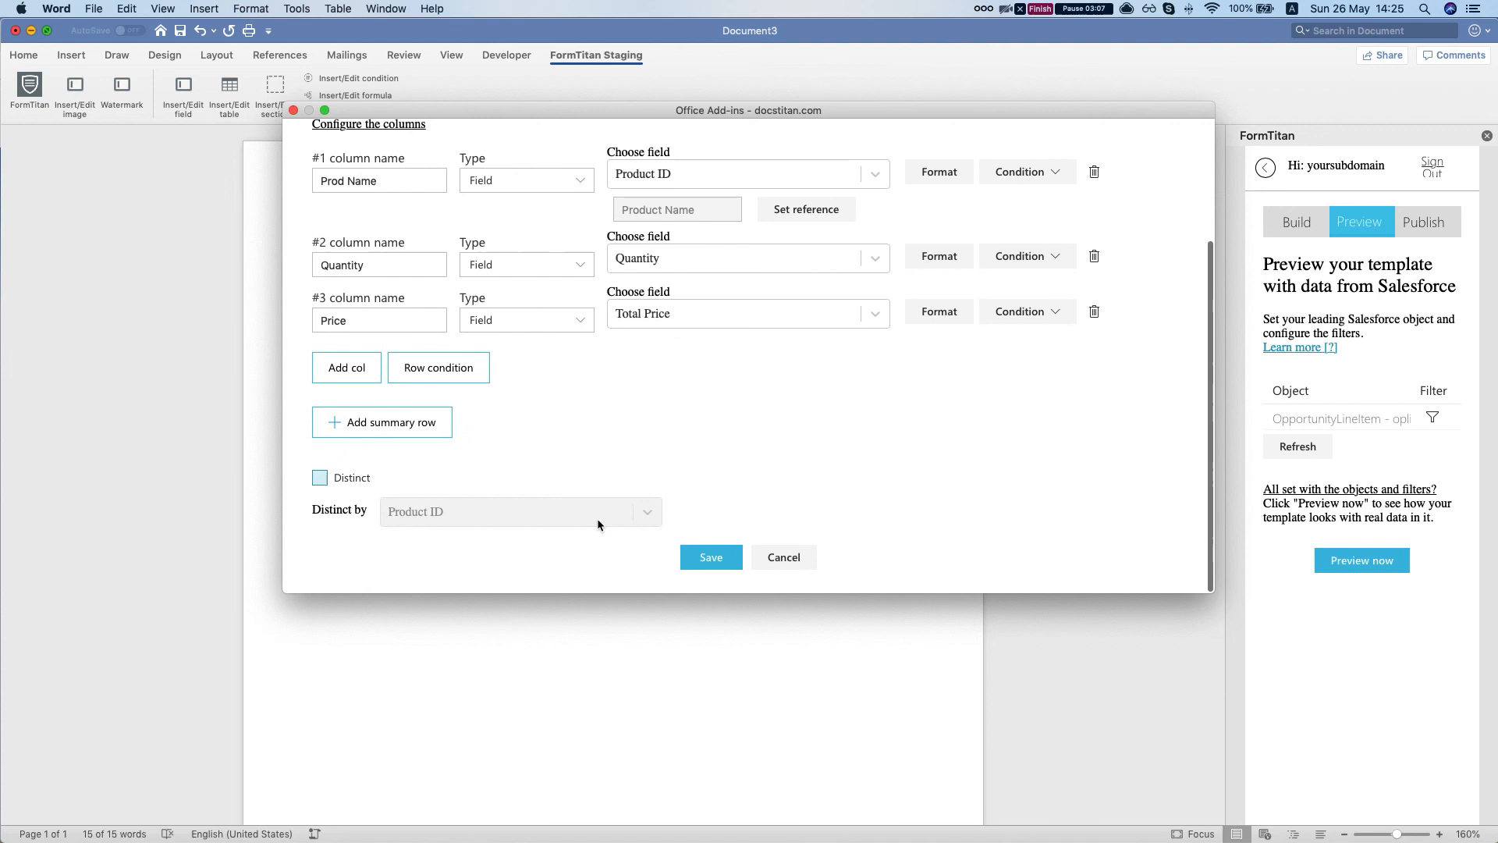
left_click(711, 557)
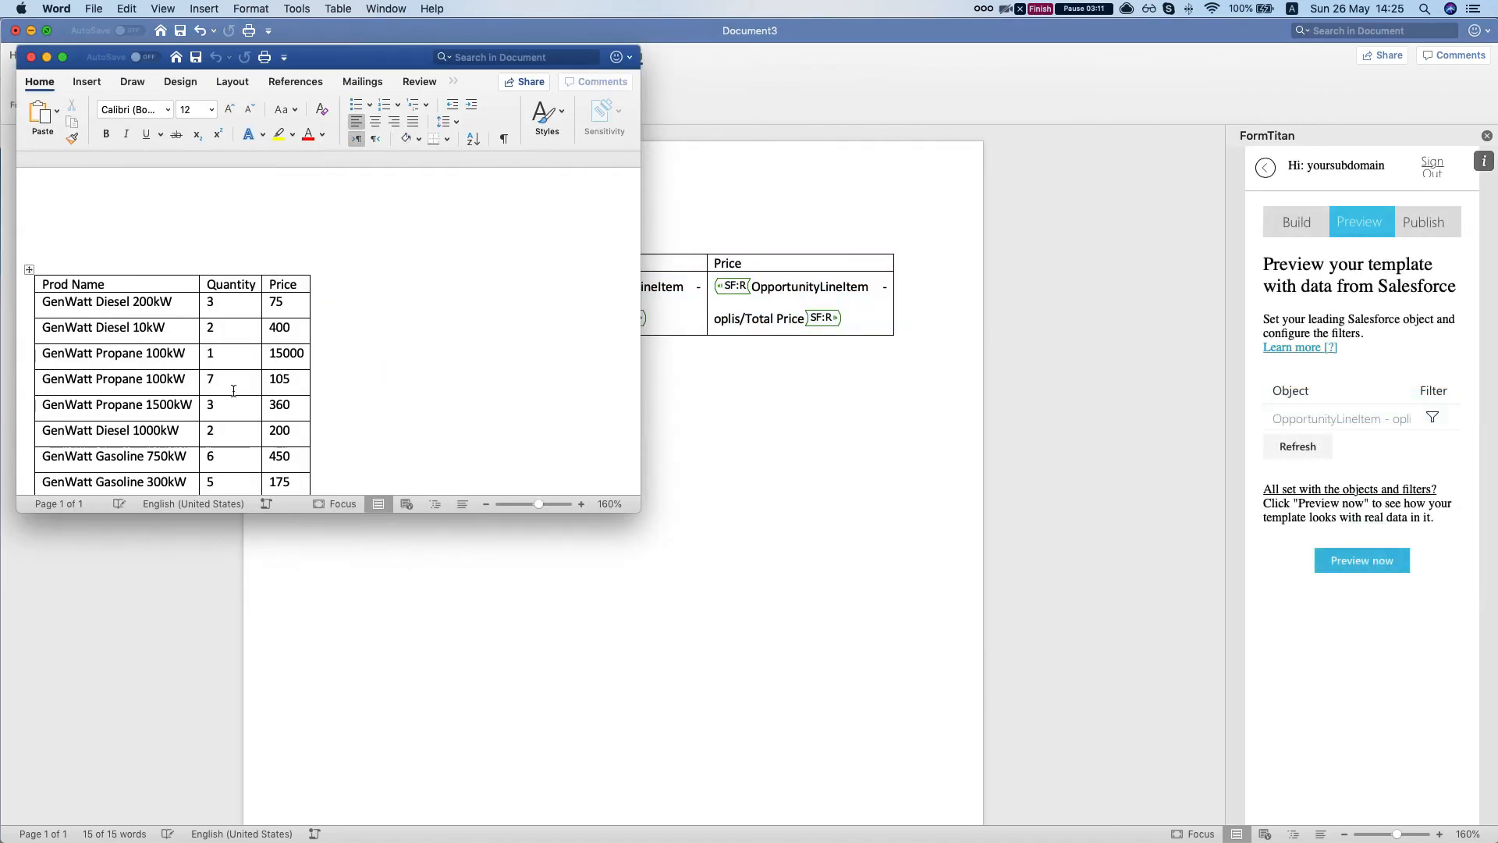
Step: Compare the product names and quantities of the GenWatt Propane 100kW rows in the new preview
scroll(240, 390, "down", 3)
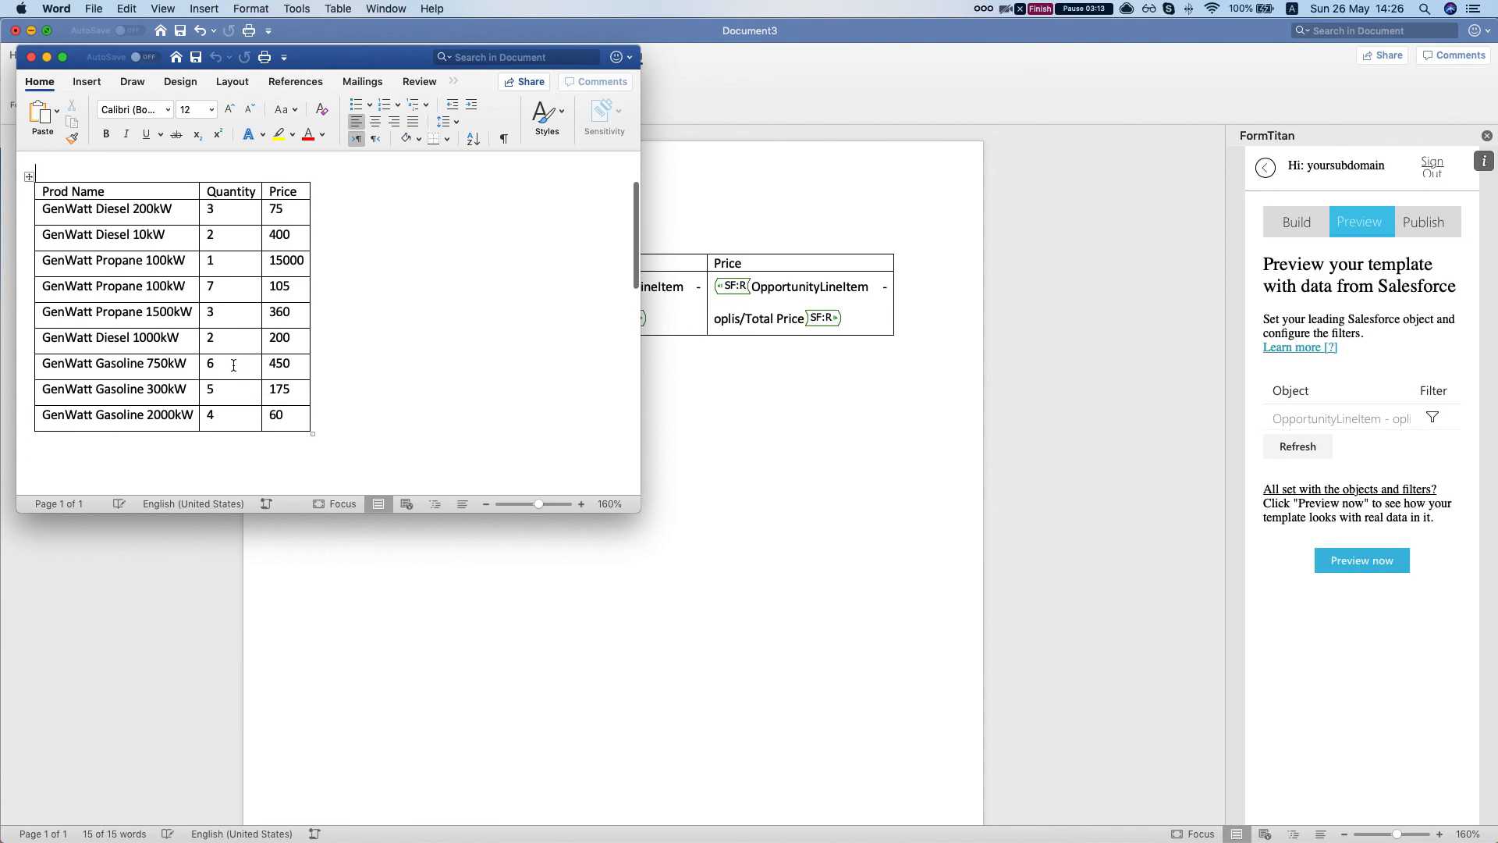
left_click(167, 286)
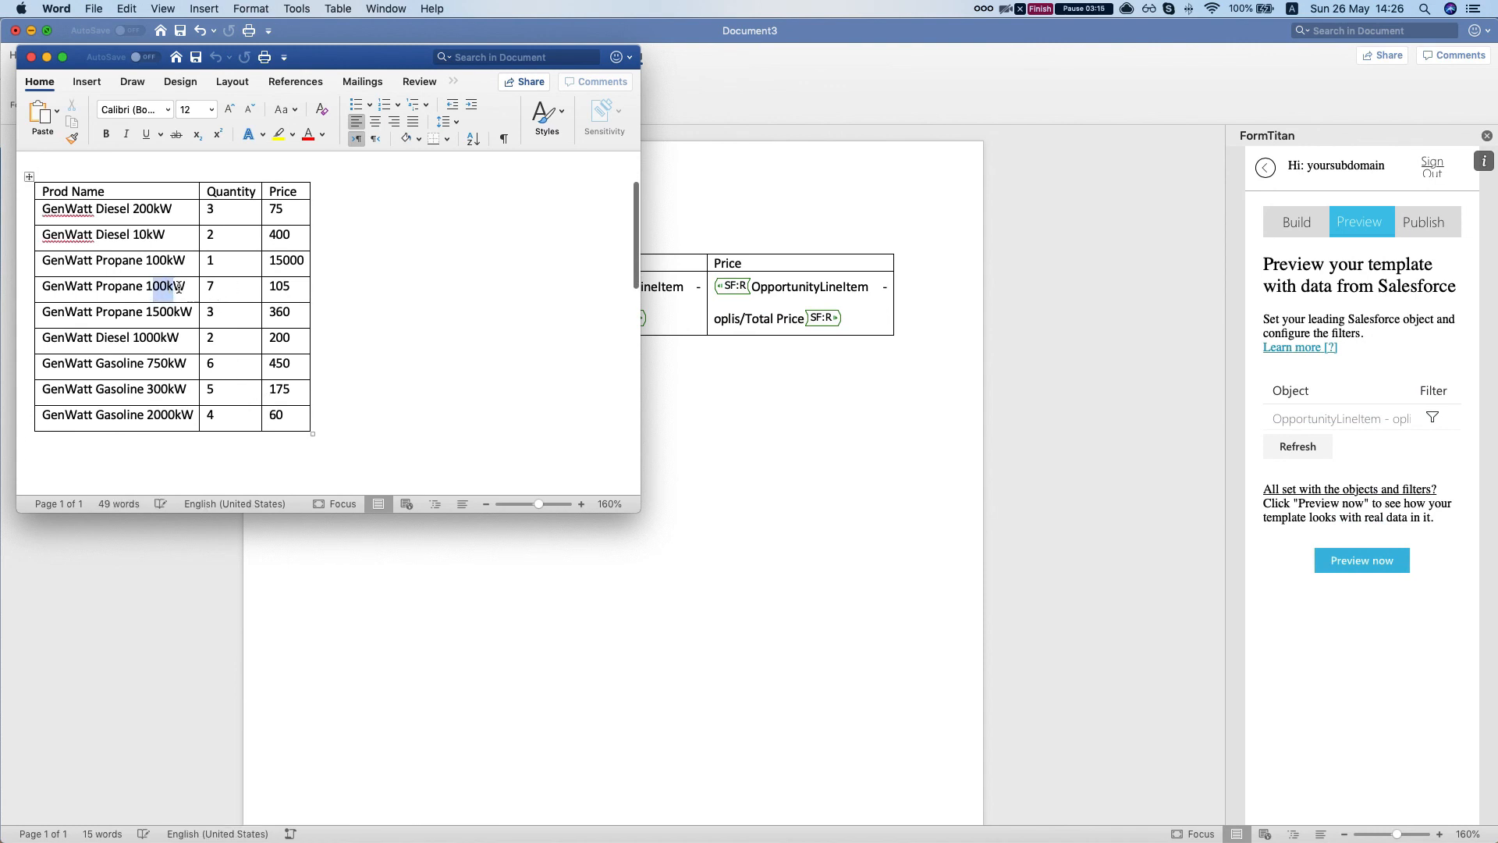
left_click(208, 286)
double_click(213, 286)
left_click_drag(143, 261, 202, 260)
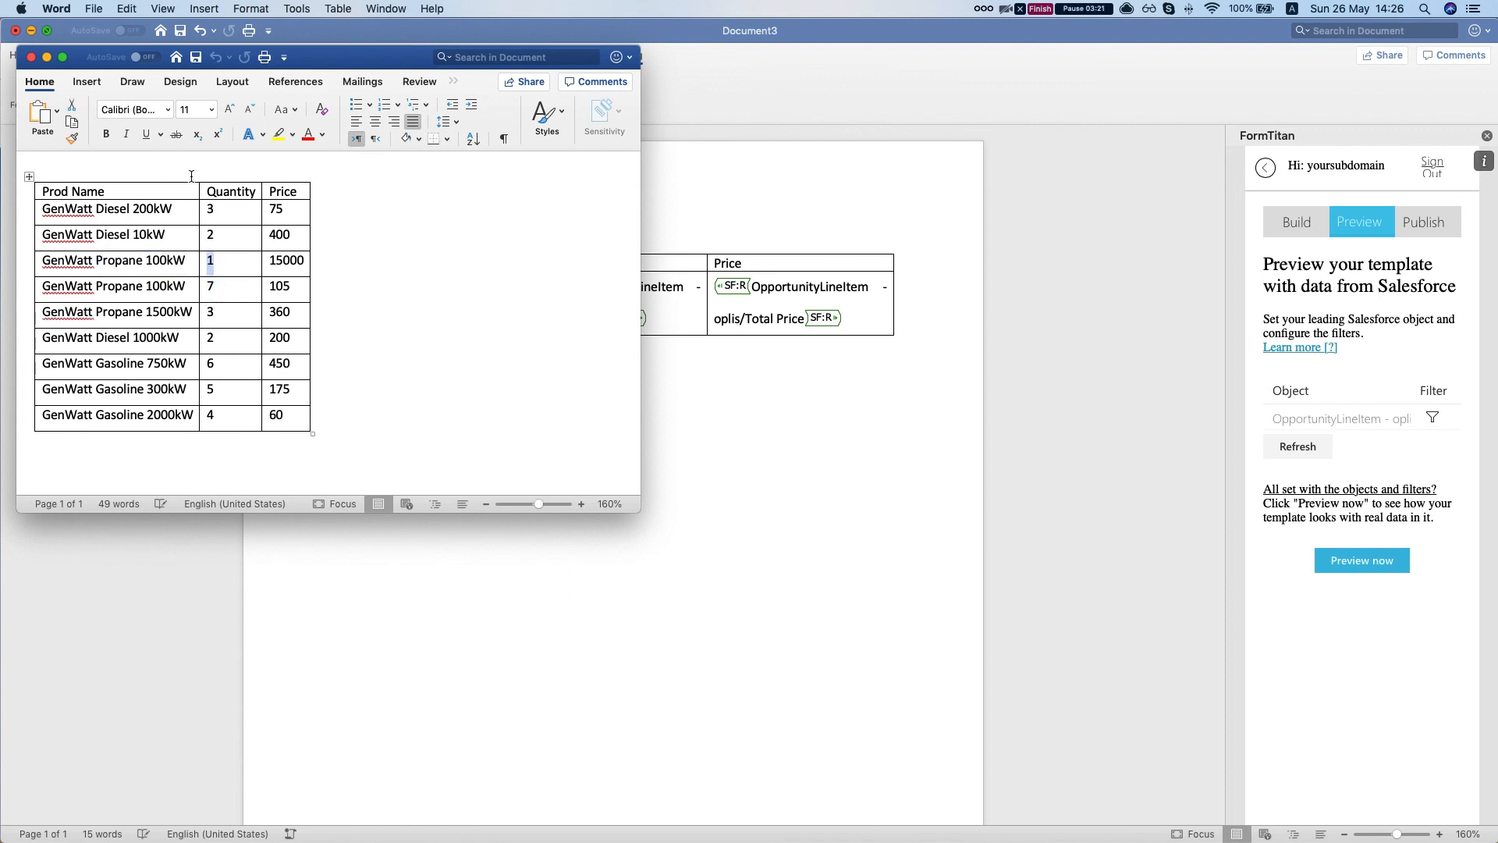